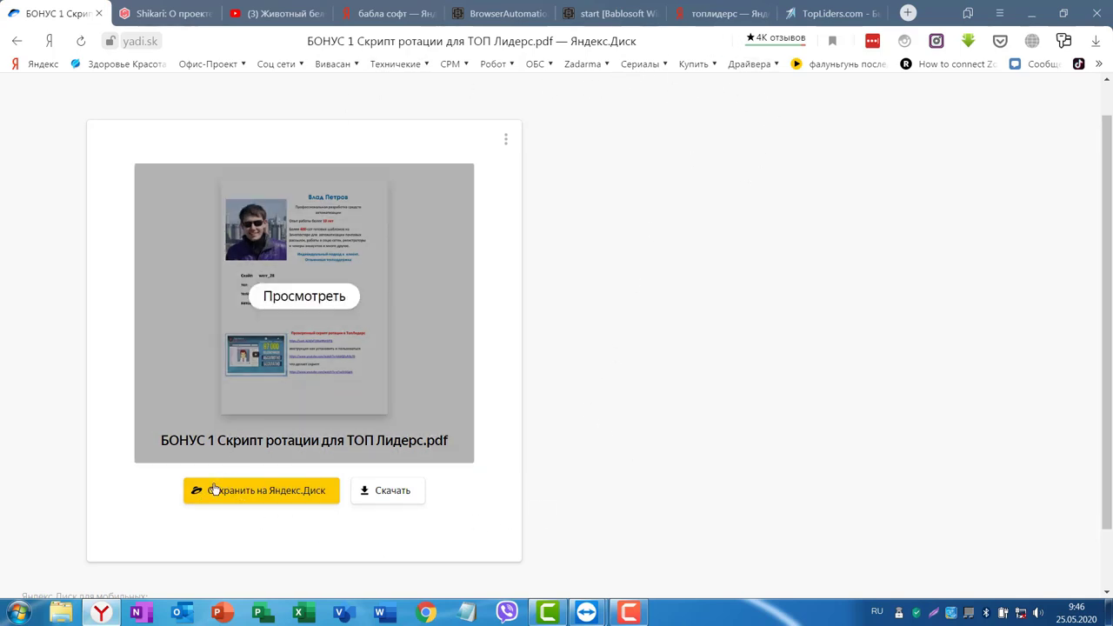
# Return to the bonus PDF's shared Yandex.Disk page.
pyautogui.click(380, 19)
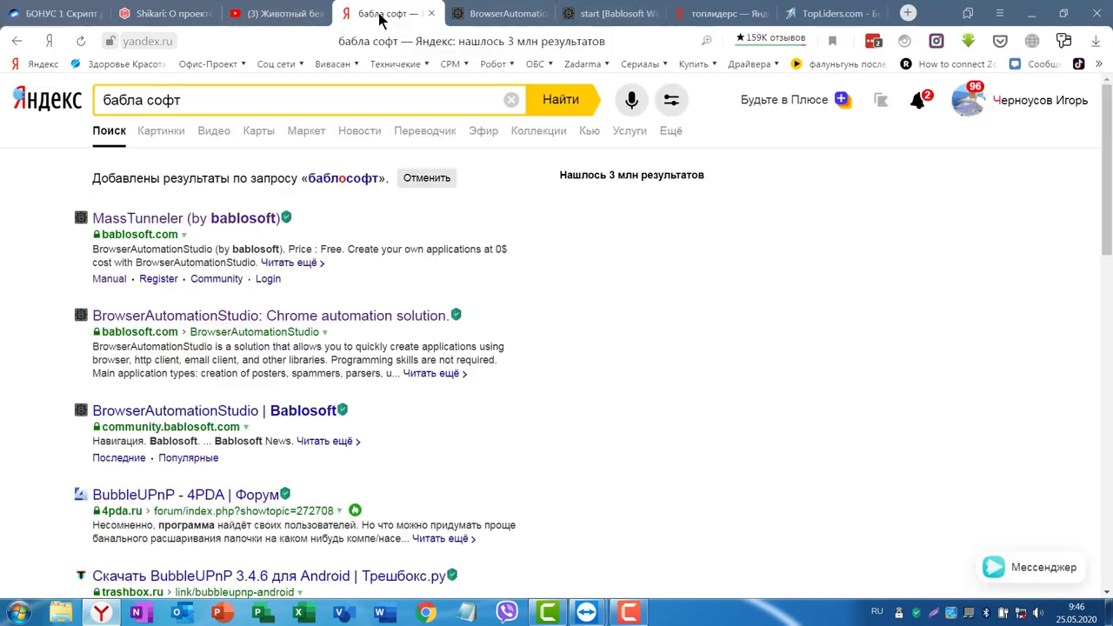
pyautogui.click(50, 107)
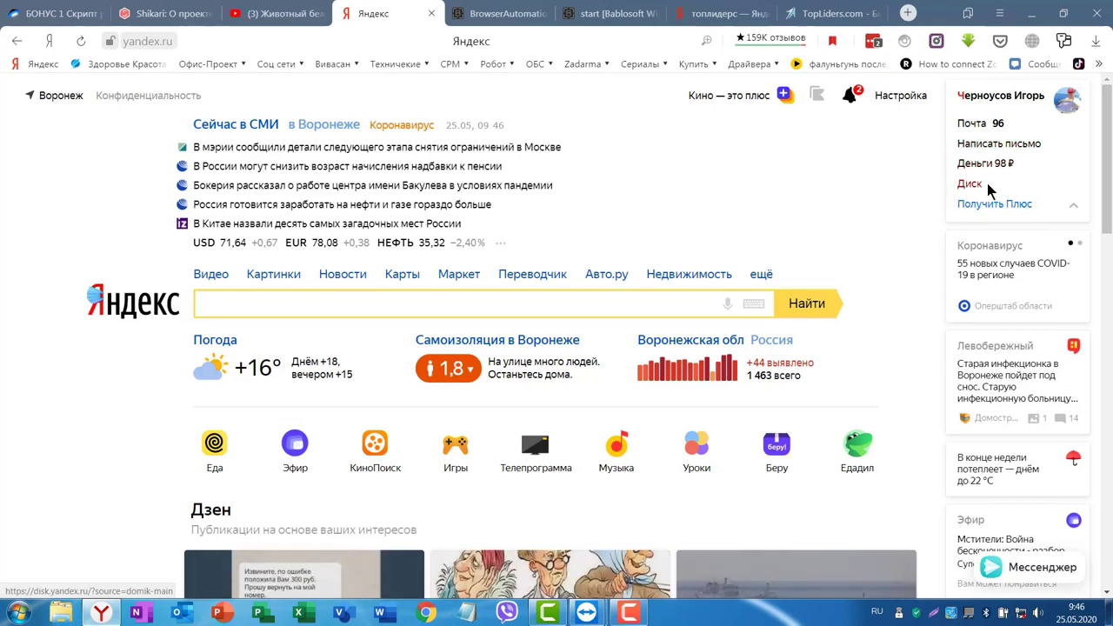
pyautogui.click(52, 13)
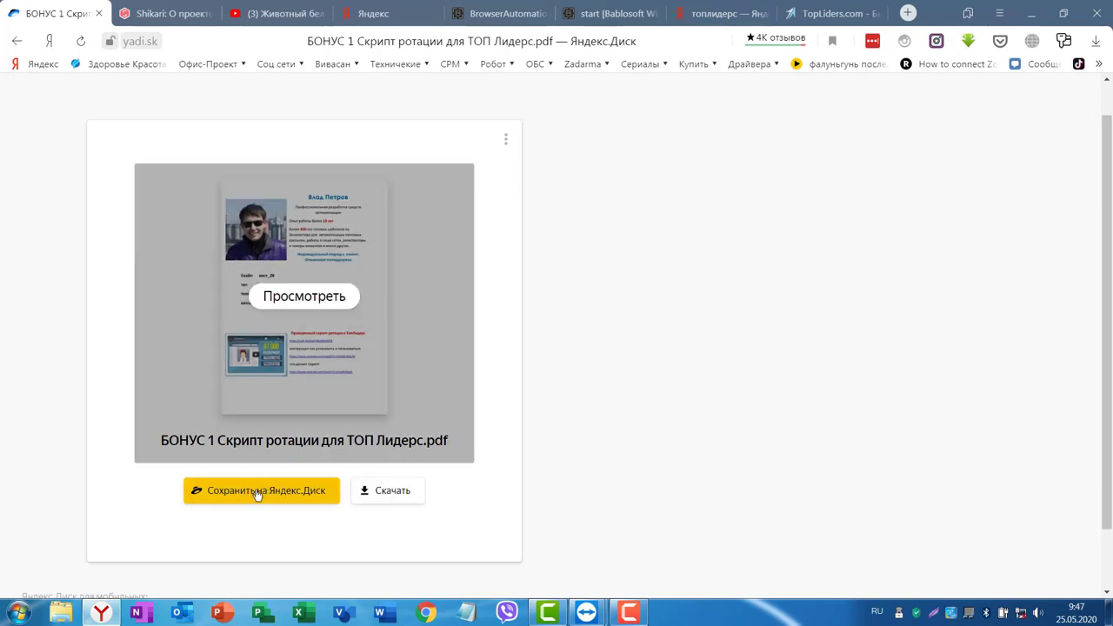
# Save the bonus PDF to your own Yandex.Disk and find it in the Загрузки folder.
pyautogui.click(257, 494)
pyautogui.click(257, 492)
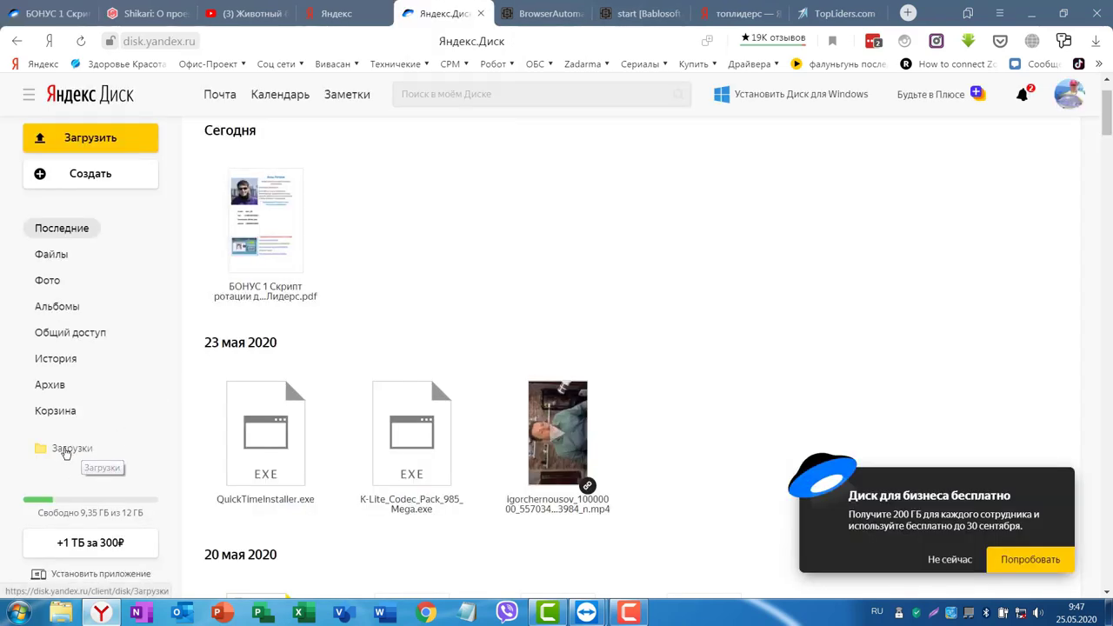
pyautogui.click(66, 449)
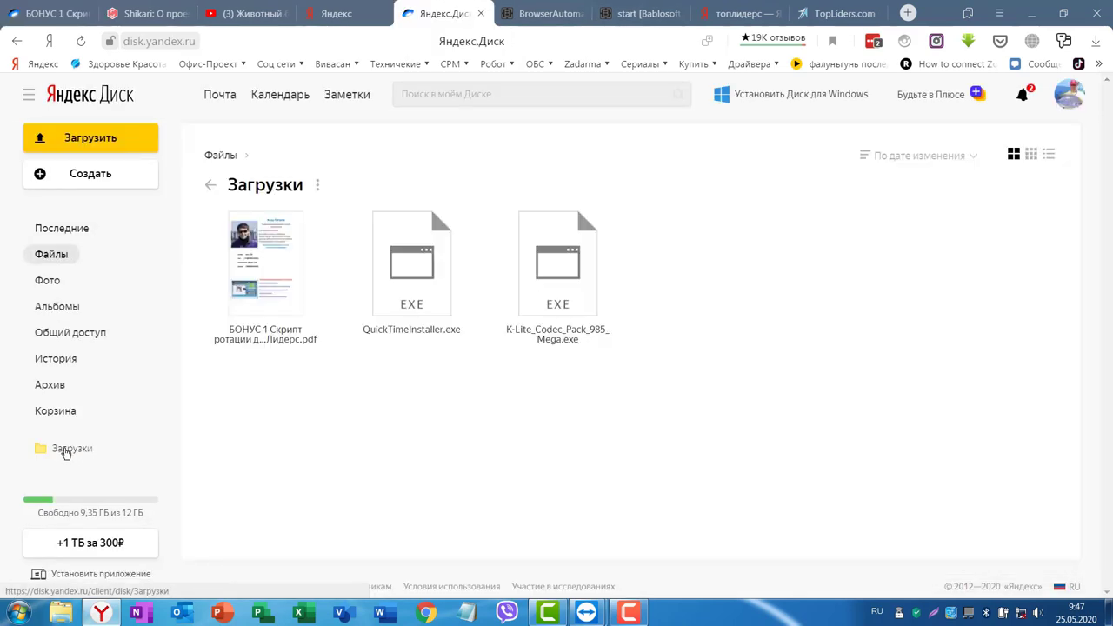
pyautogui.click(279, 266)
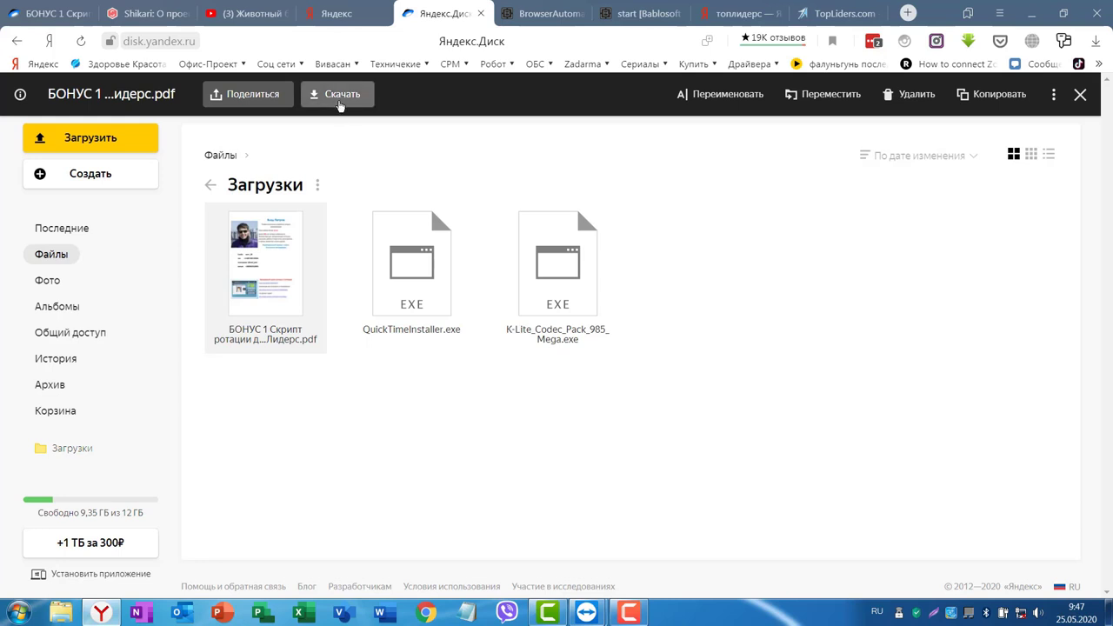
pyautogui.click(337, 102)
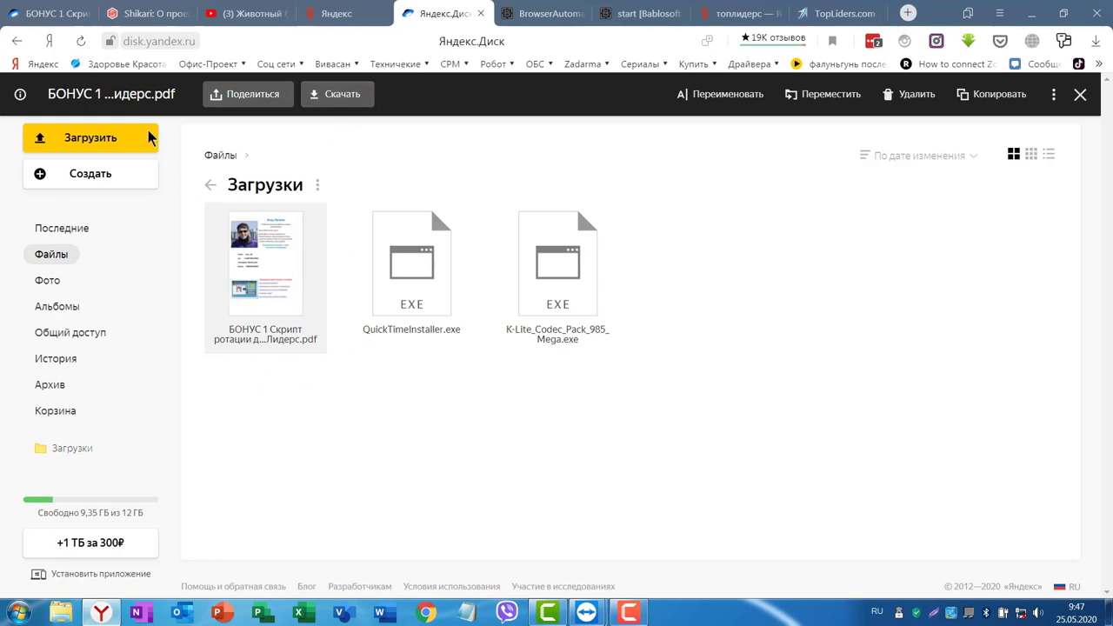
# Download the bonus PDF from the shared page and open the downloaded copy.
pyautogui.hotkey('ctrl', '1')
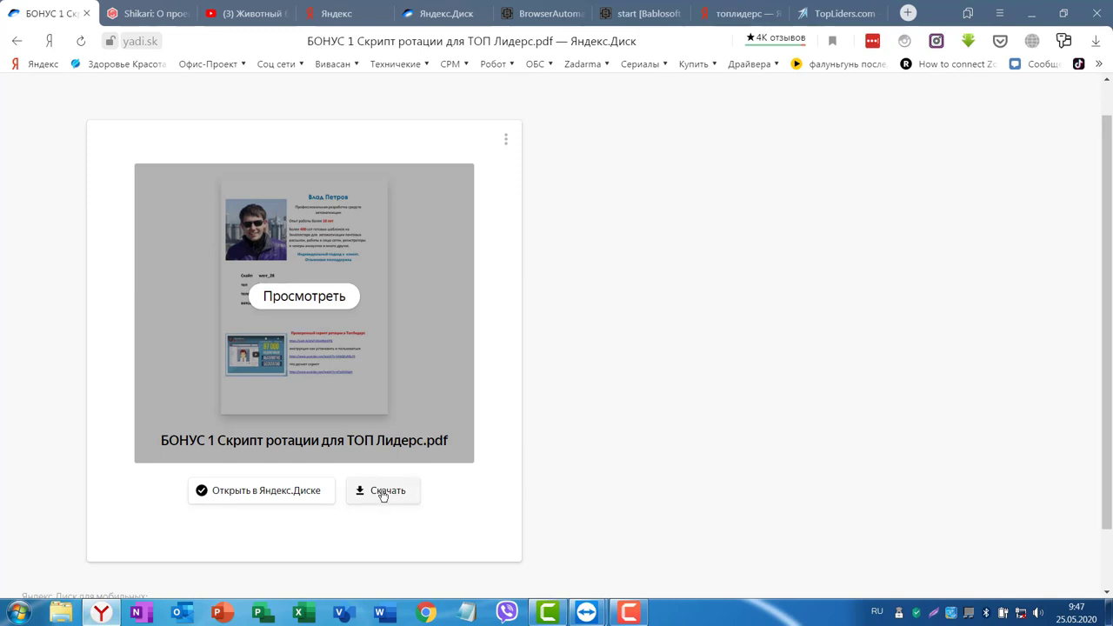
pyautogui.click(383, 492)
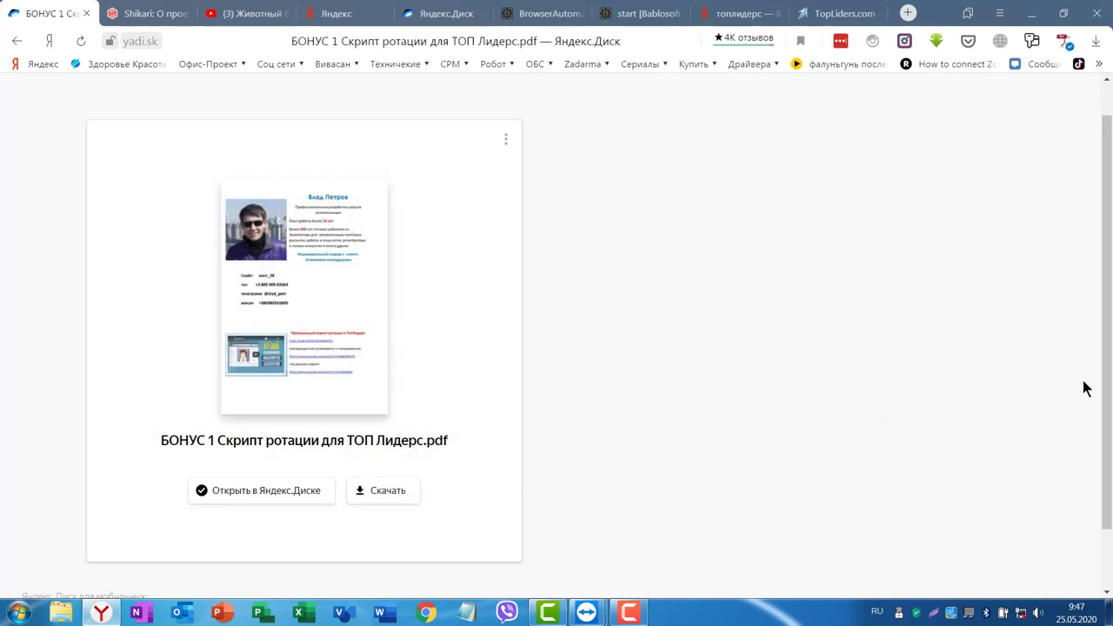
pyautogui.click(1064, 42)
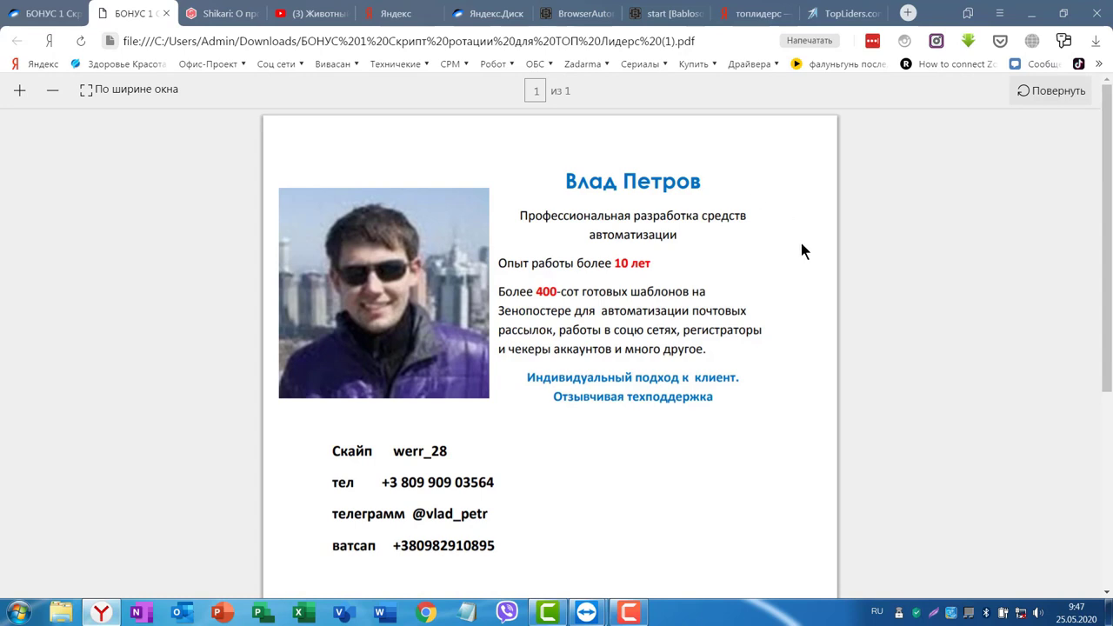
# Scroll the bonus PDF down to the 'Проверенный скрипт ротации в ТопЛидерс' links.
pyautogui.scroll(-1, 801, 243)
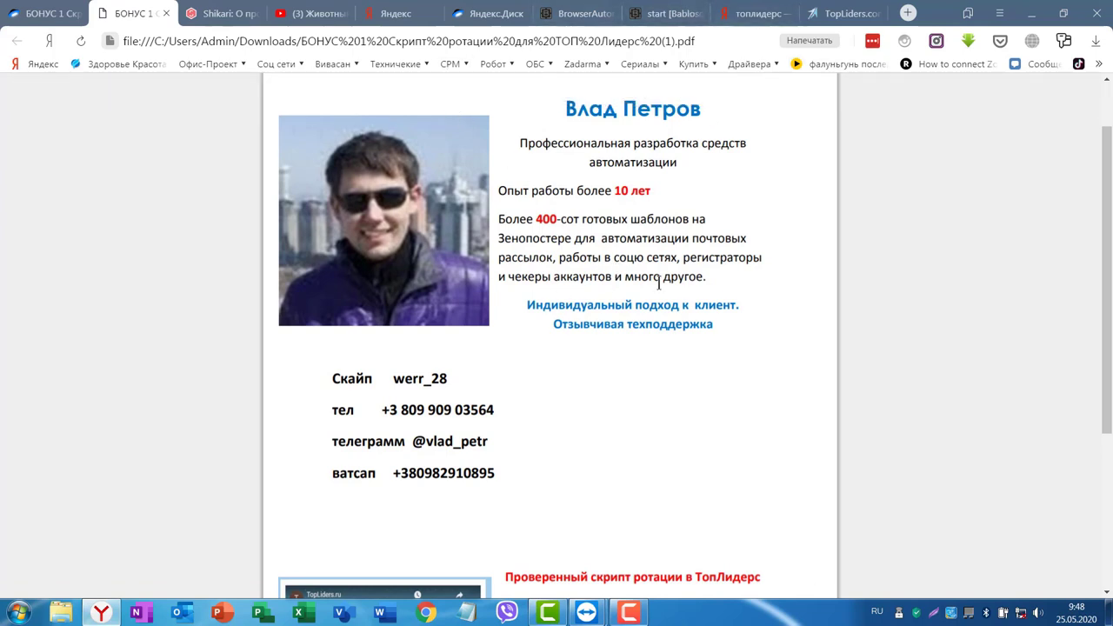
pyautogui.scroll(-2, 660, 287)
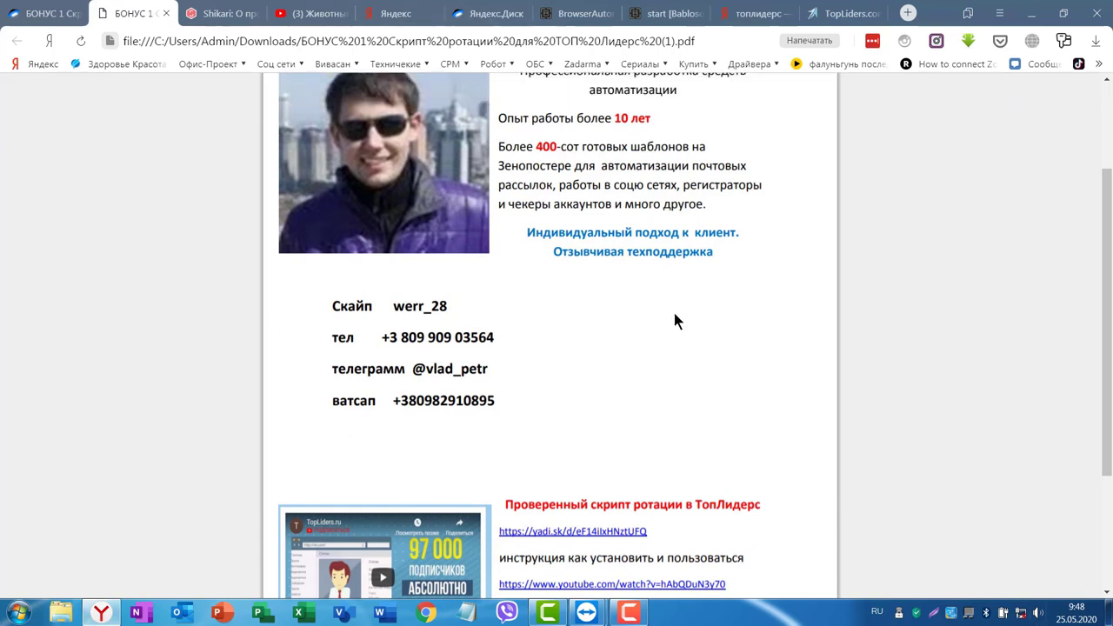
pyautogui.scroll(-5, 735, 335)
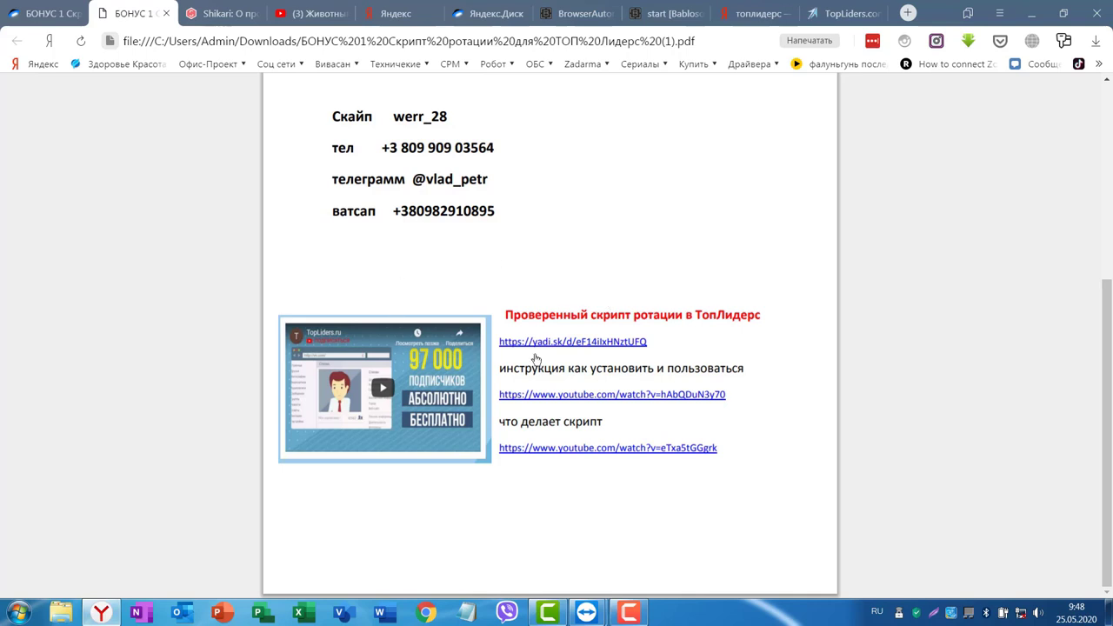
# Download TopLiders4norotate22.7z through the PDF's yadi.sk link and show the recent downloads list.
pyautogui.click(561, 342)
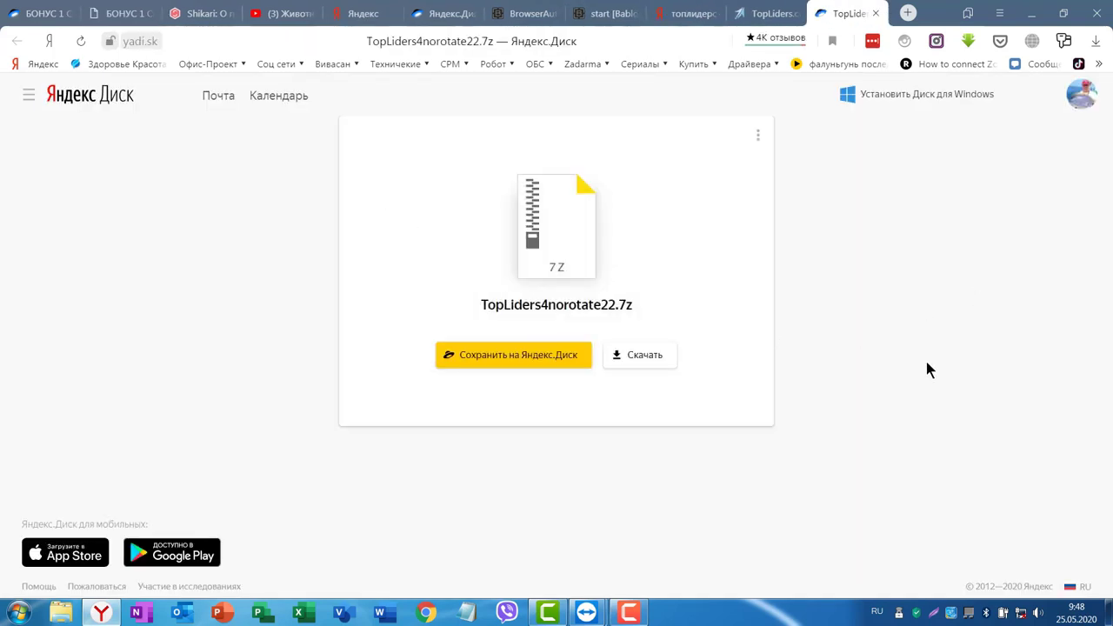
pyautogui.click(640, 363)
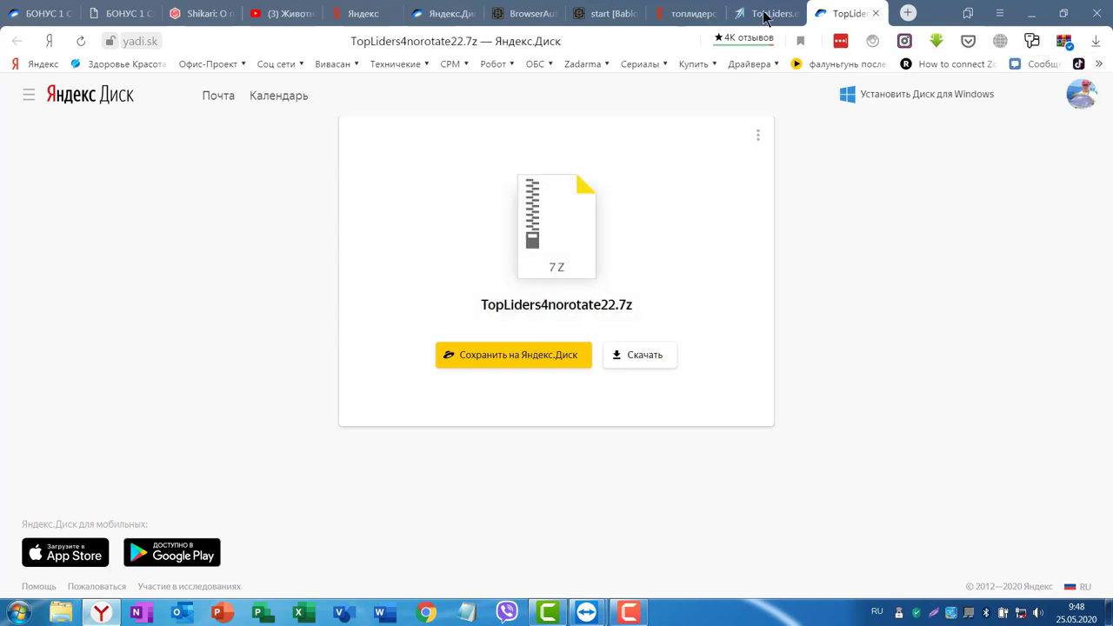
pyautogui.click(1096, 44)
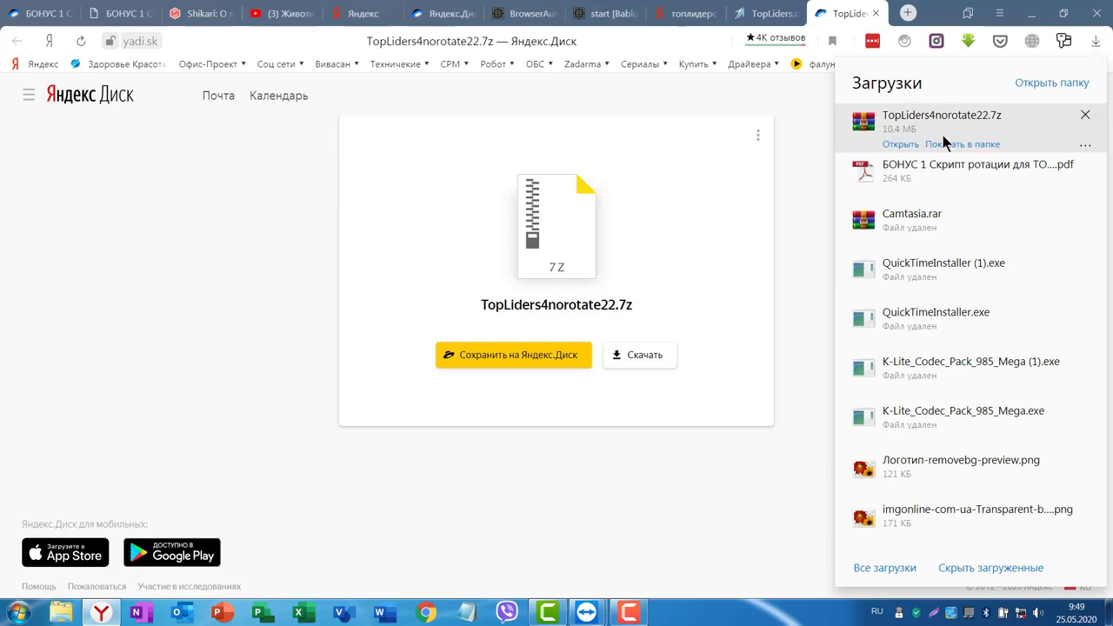
pyautogui.moveTo(939, 146)
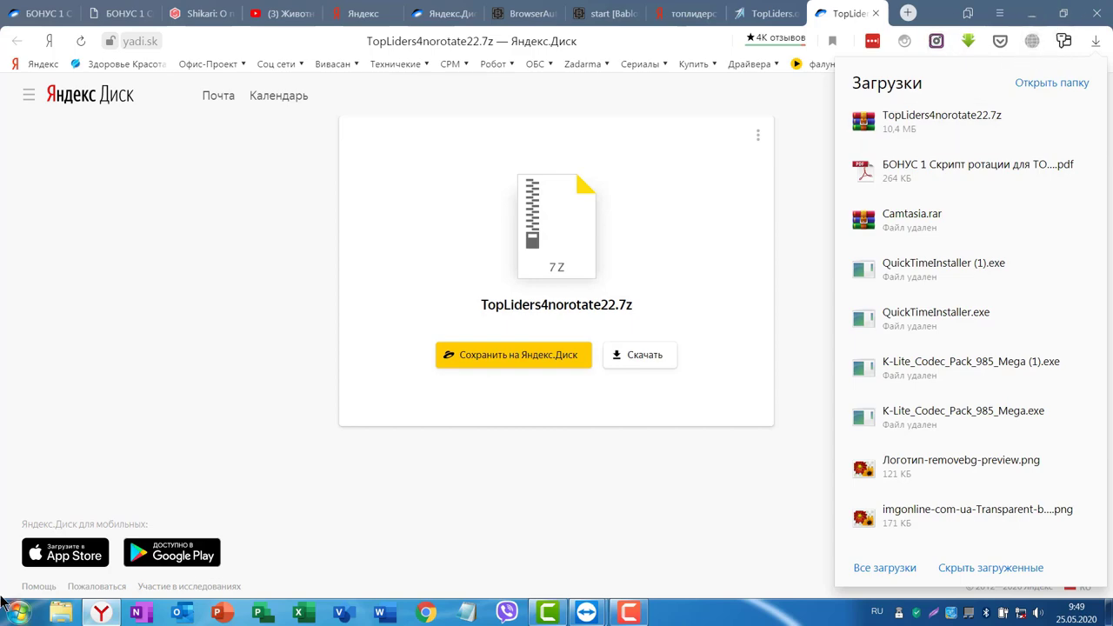
# Show the downloaded archive in its folder, then cut TopLiders4norotate22 and paste it into Новый том (E:).
pyautogui.click(957, 143)
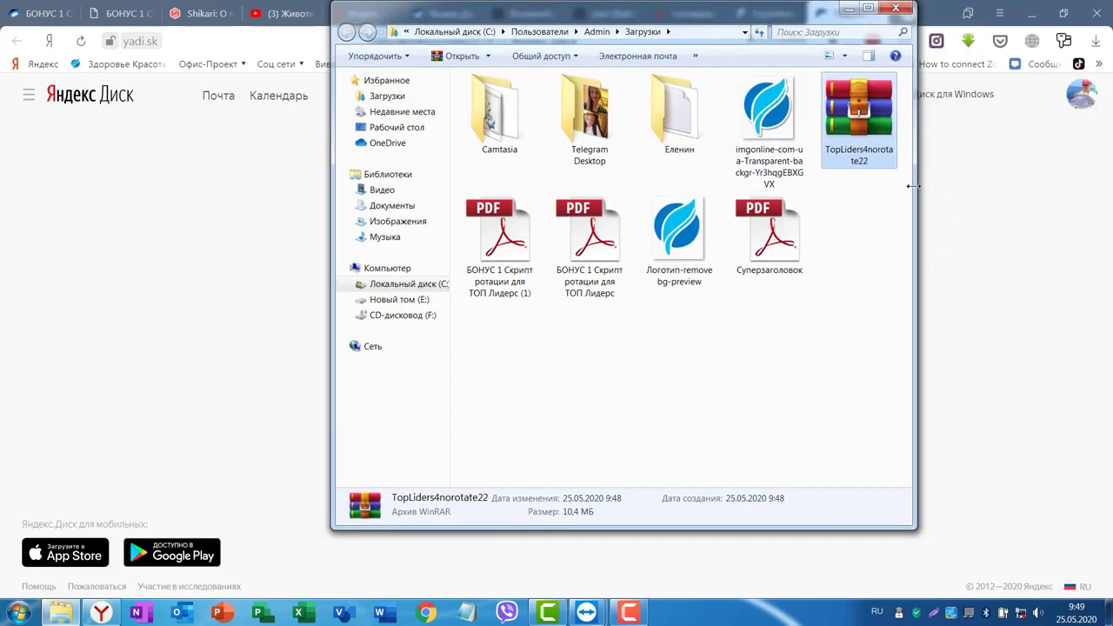
pyautogui.moveTo(913, 186); pyautogui.dragTo(989, 186)
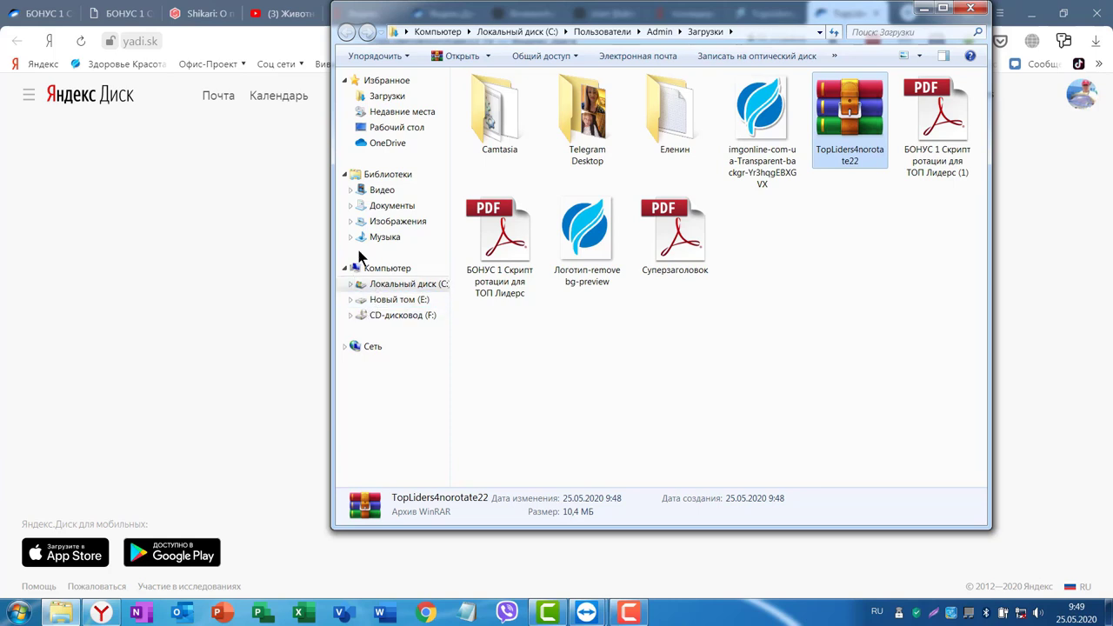
pyautogui.click(390, 287)
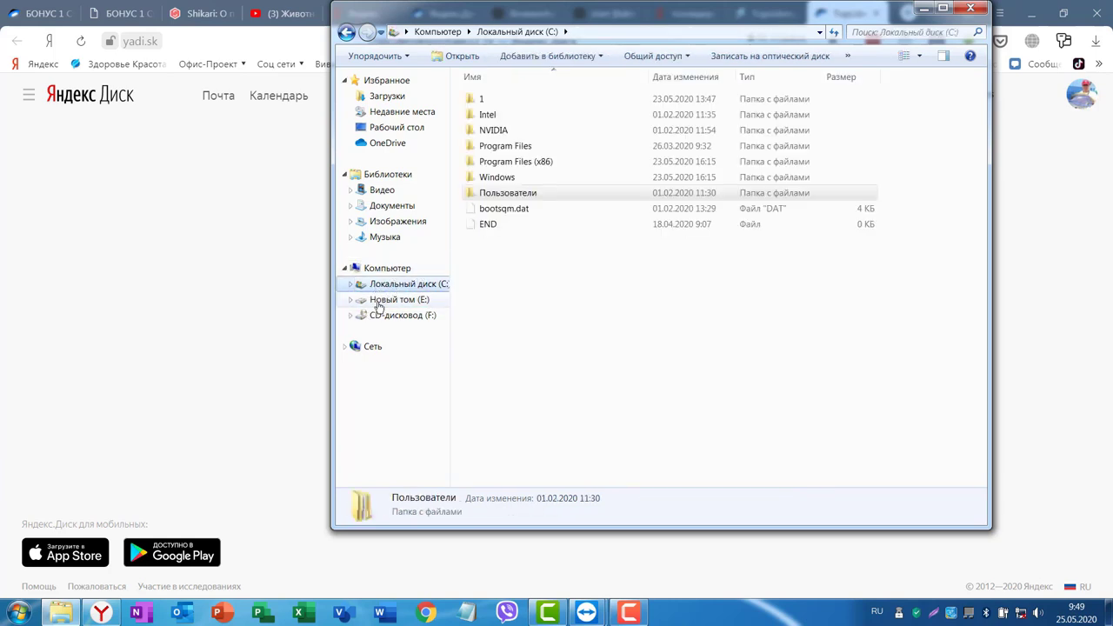
pyautogui.click(379, 301)
pyautogui.rightClick(847, 108)
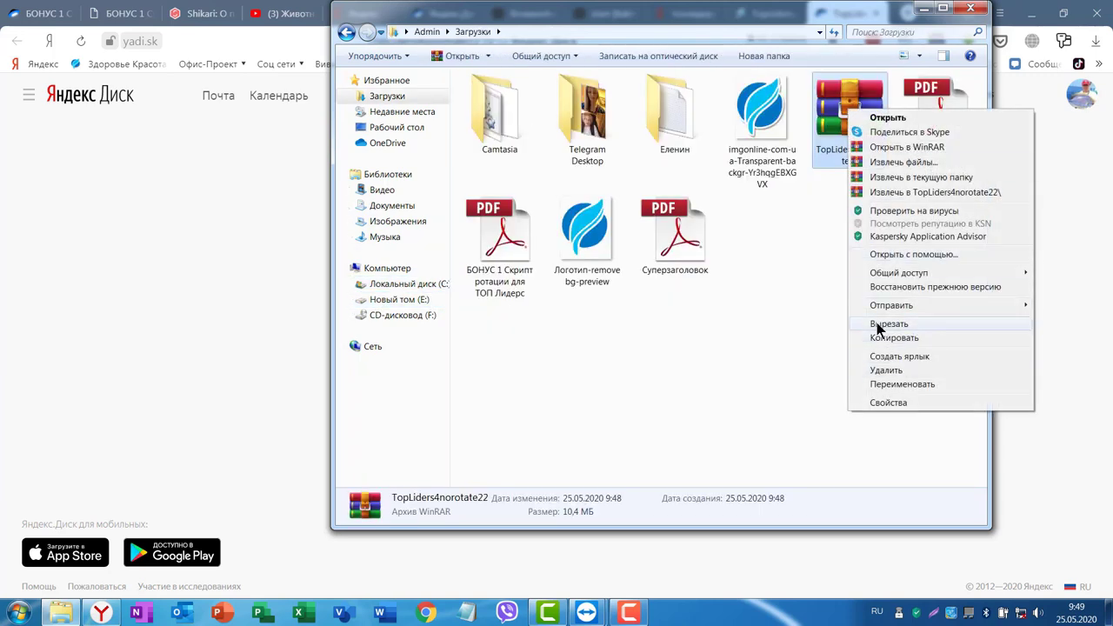
pyautogui.click(883, 324)
pyautogui.click(399, 299)
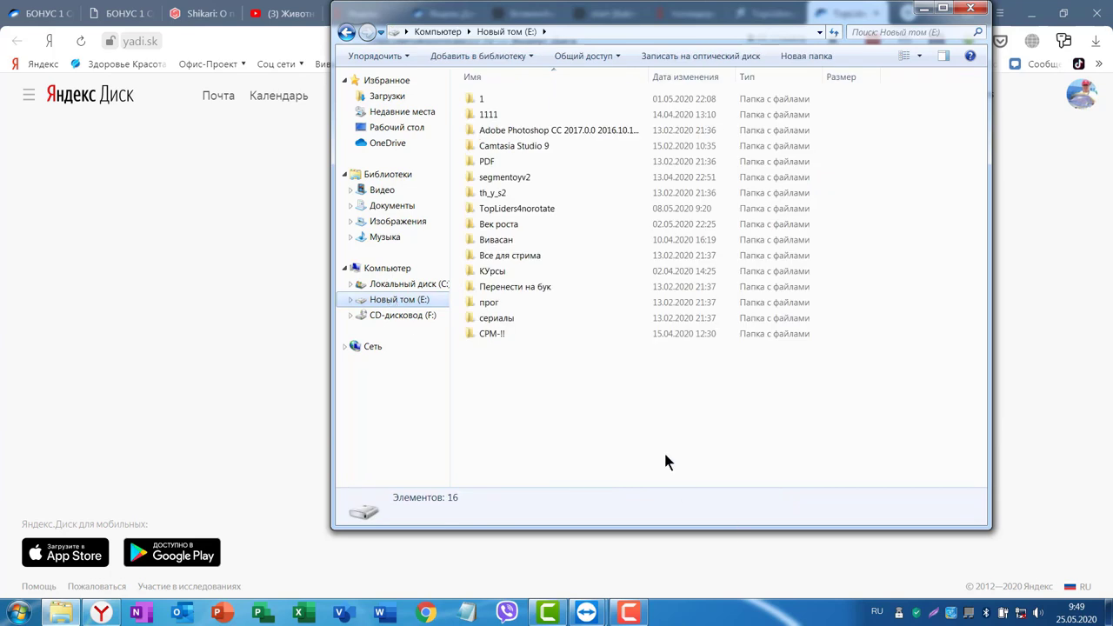
pyautogui.rightClick(543, 399)
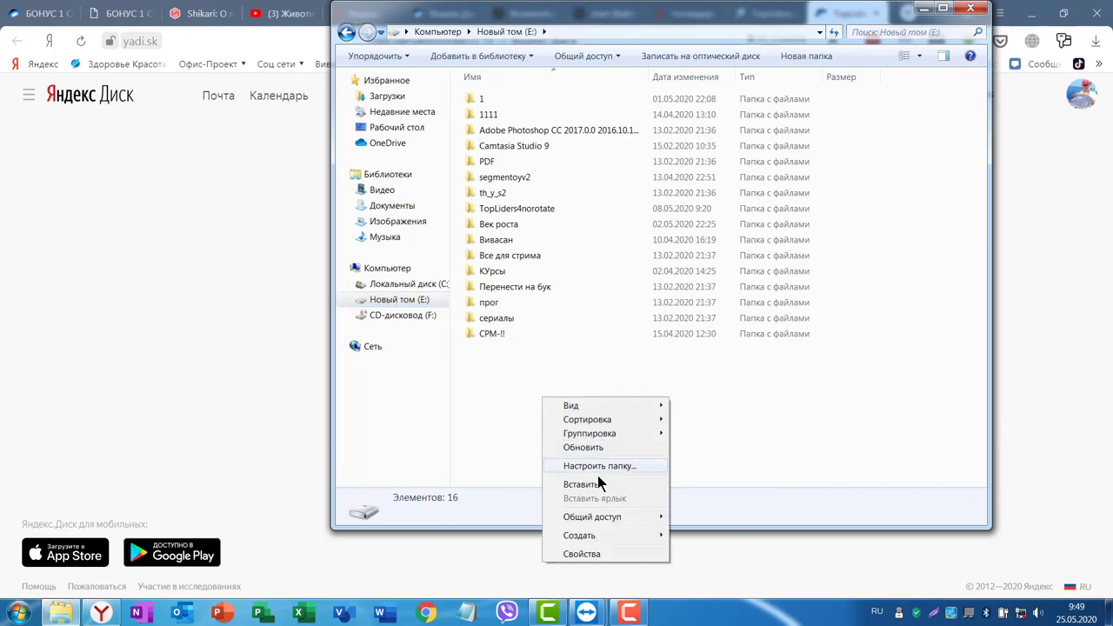
pyautogui.click(586, 486)
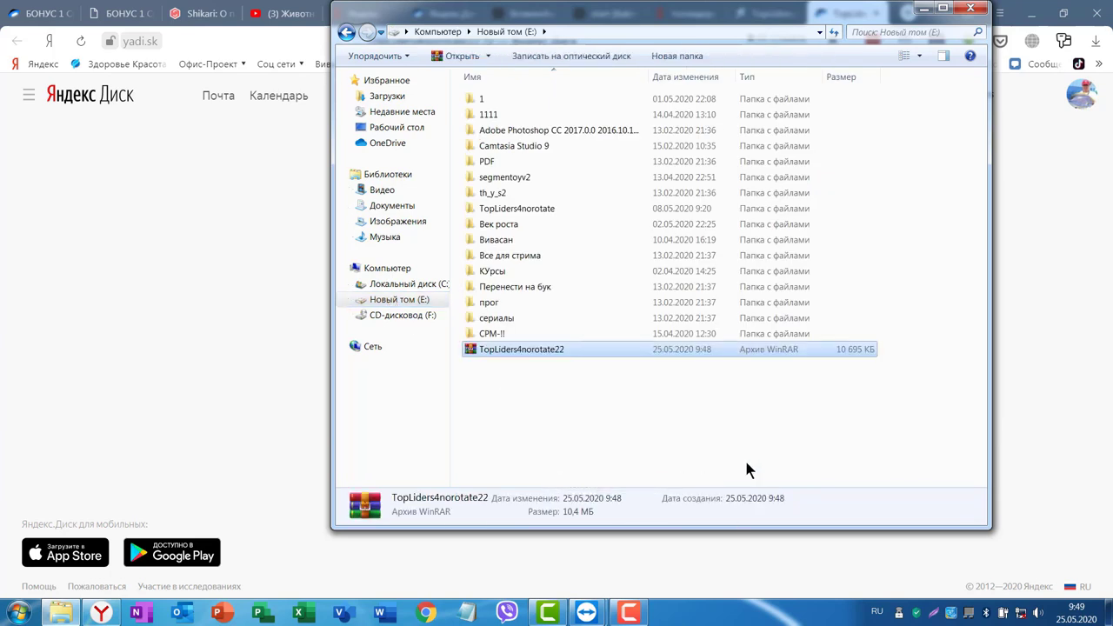
pyautogui.click(623, 405)
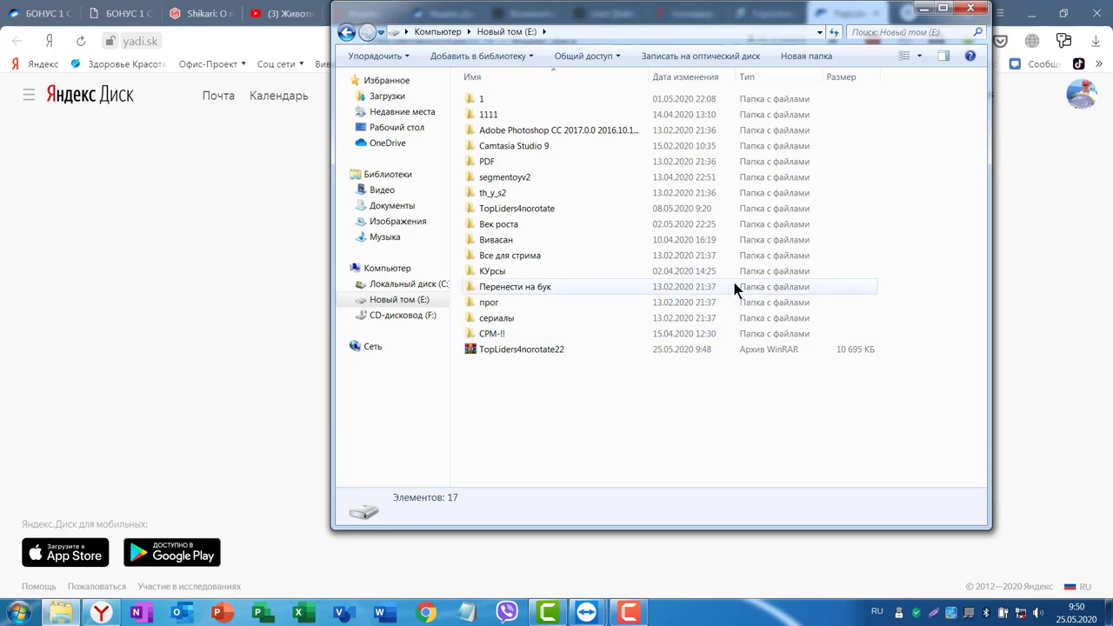
# Dismiss folder 1111's context menu and minimize Explorer to reveal the TopLiders4norotate22.7z page.
pyautogui.click(489, 118)
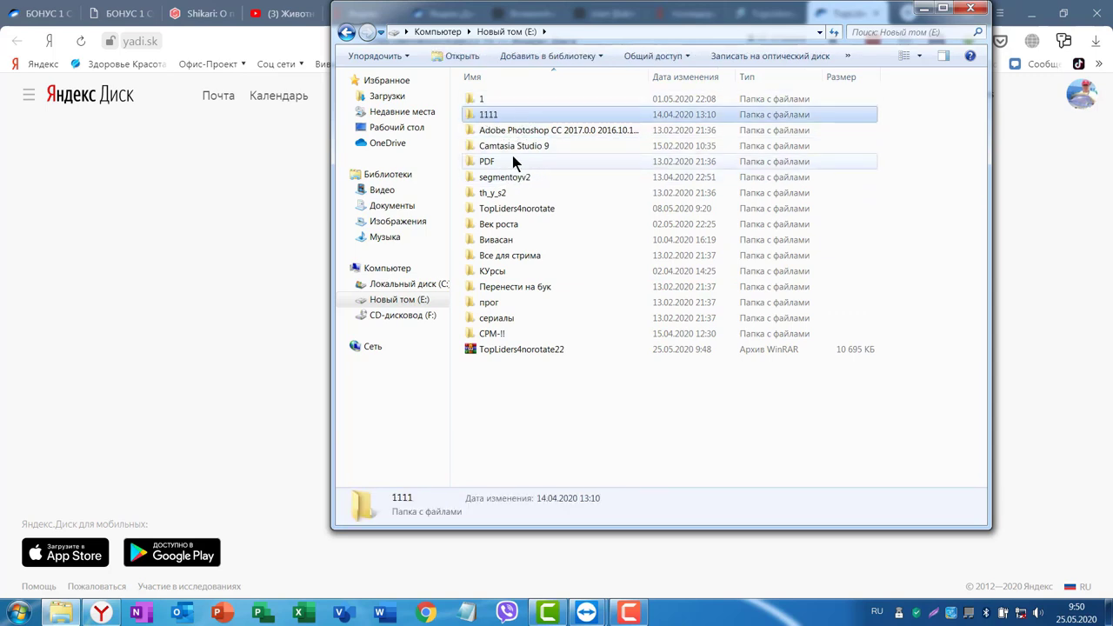
pyautogui.rightClick(505, 113)
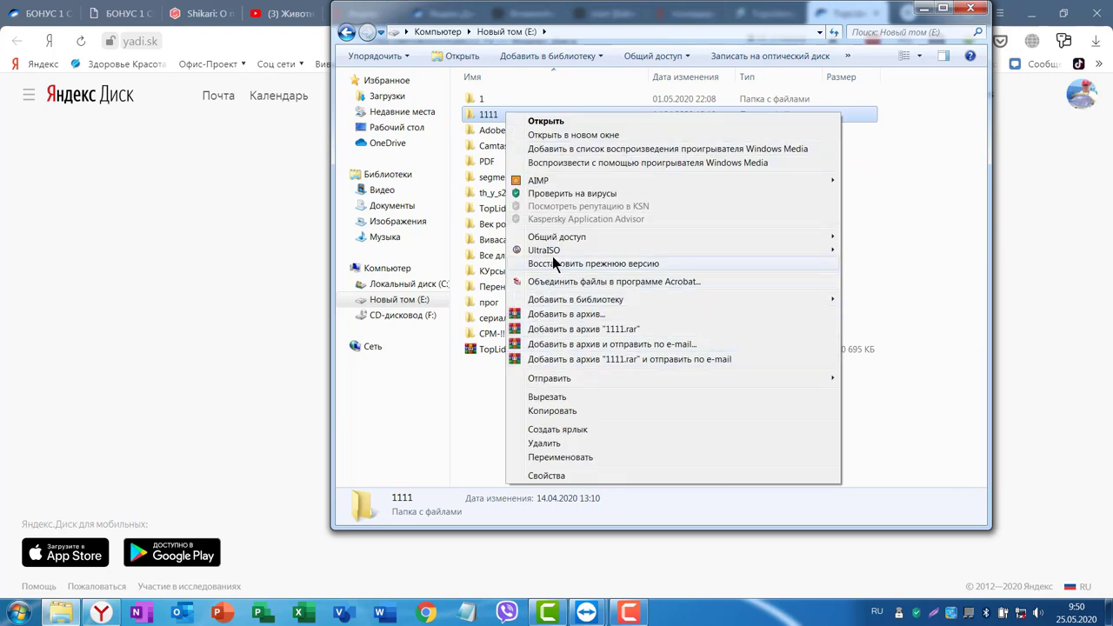
pyautogui.click(541, 328)
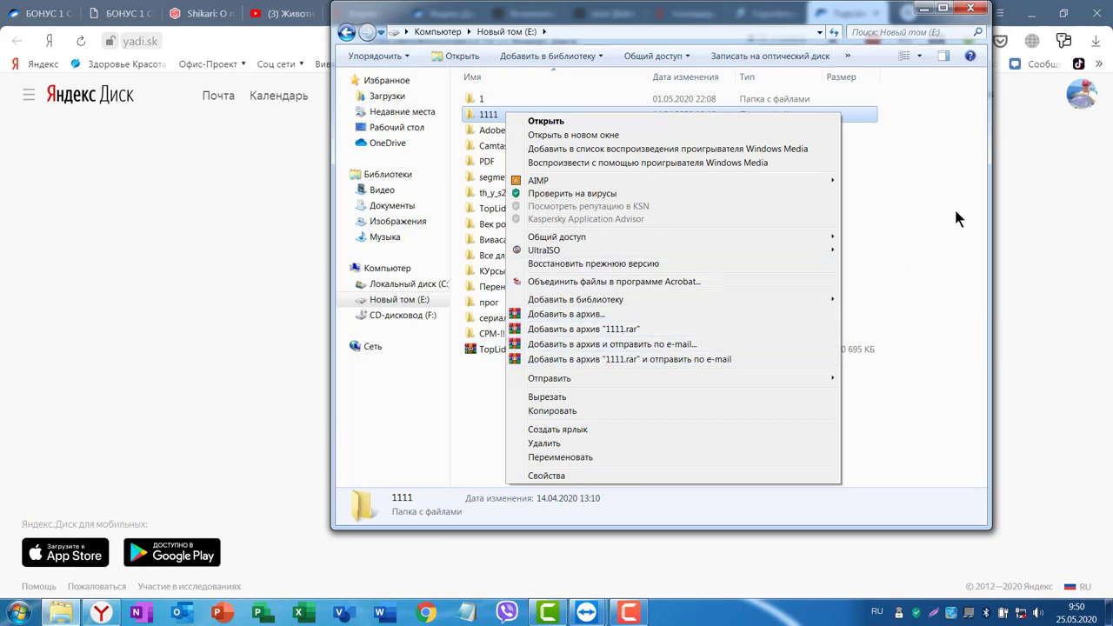
pyautogui.click(938, 175)
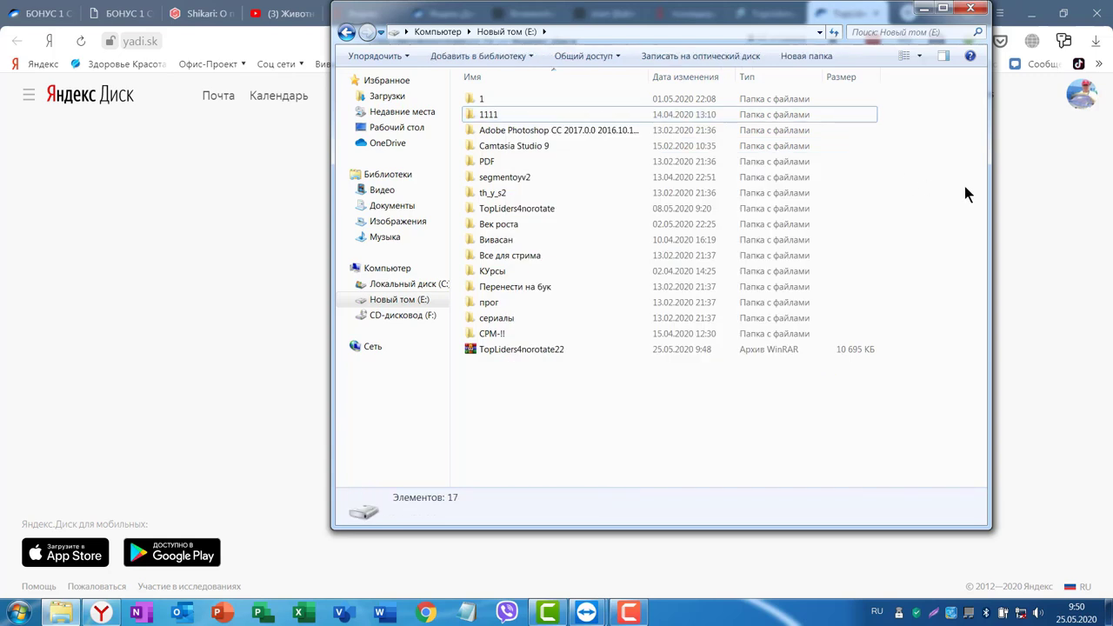
pyautogui.rightClick(492, 115)
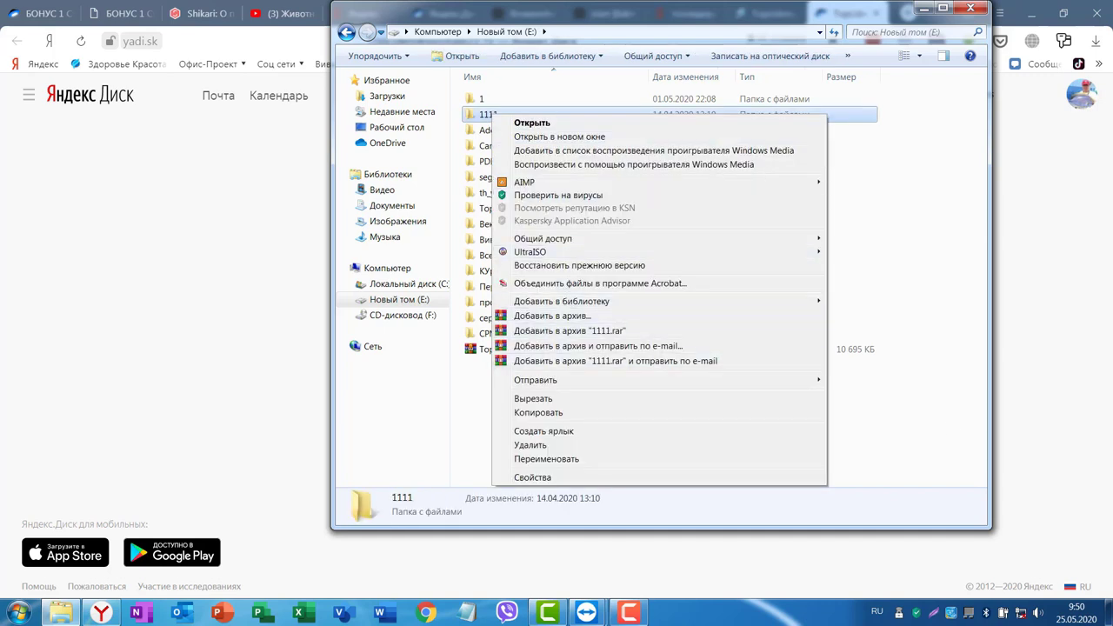
pyautogui.click(1046, 322)
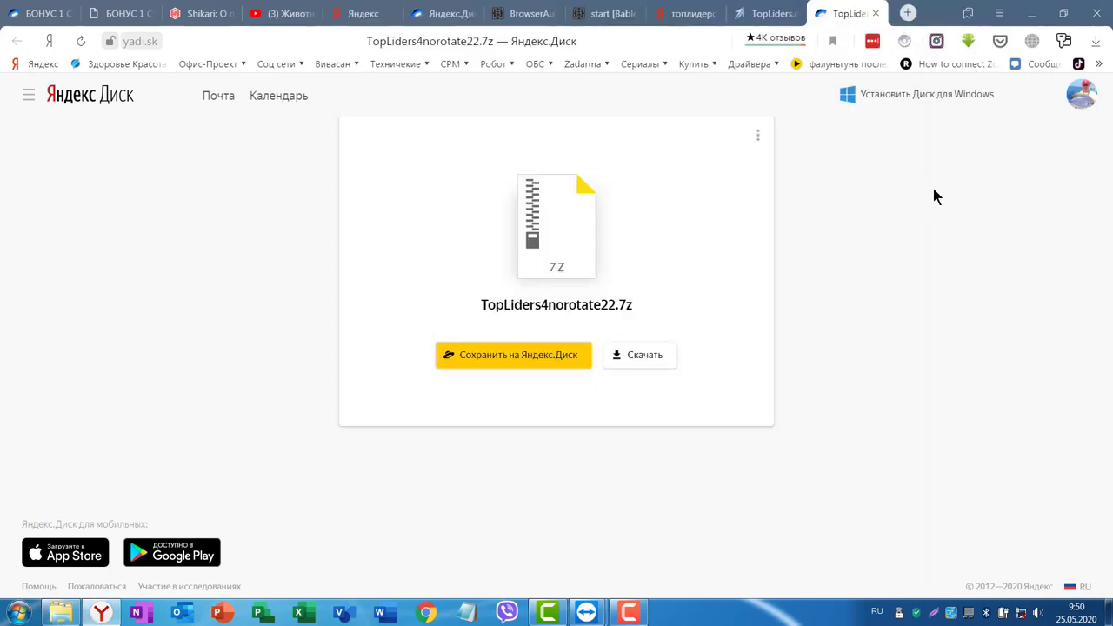
# Switch to the vekrosta.ru tab and scroll through the Обучение / Мои course list.
pyautogui.click(48, 13)
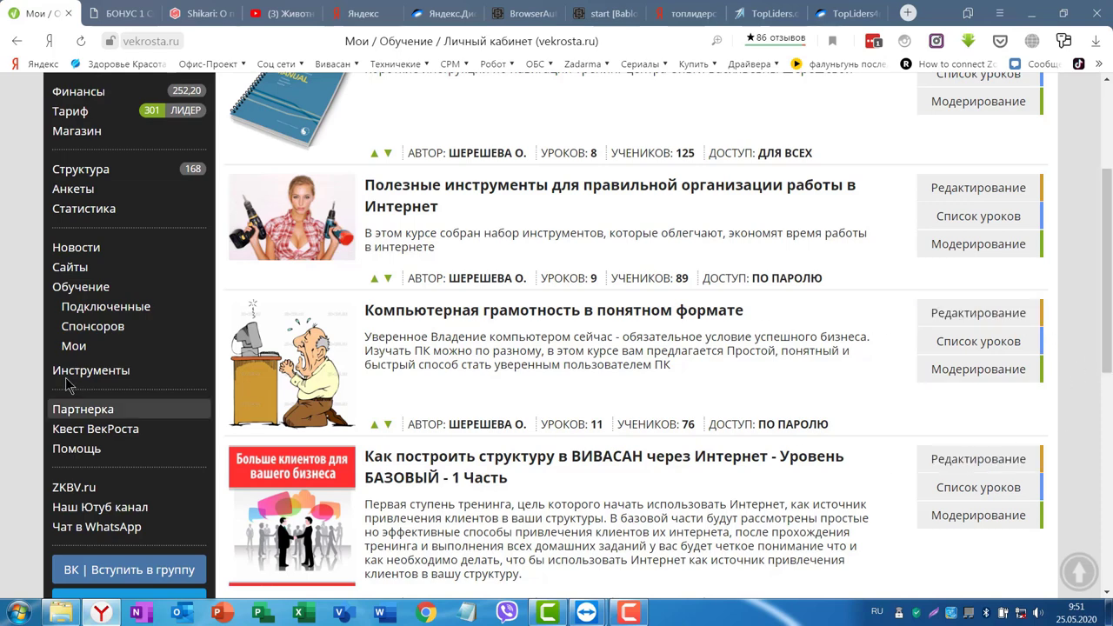
pyautogui.scroll(3, 609, 348)
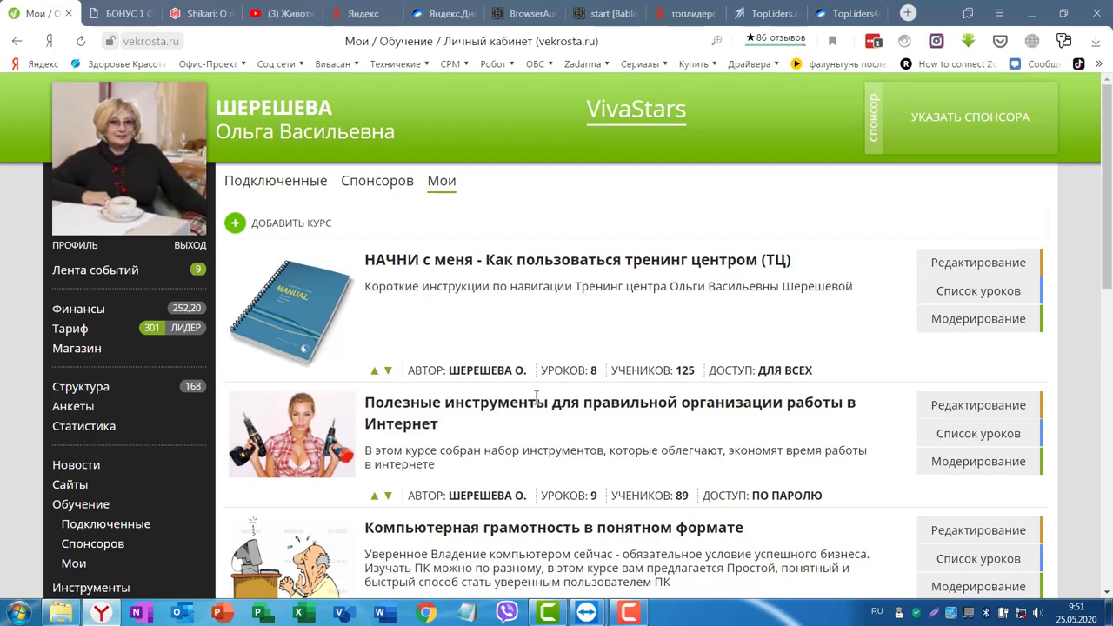
pyautogui.scroll(-3, 873, 298)
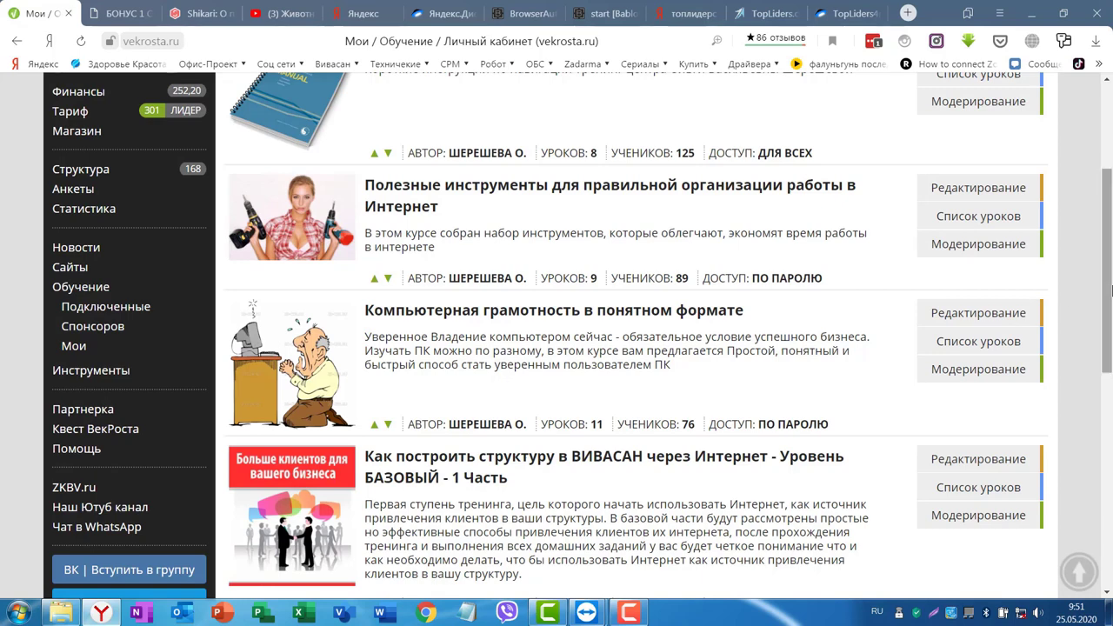
# Extract TopLiders4norotate22 into the current folder on E:, then delete the original archive.
pyautogui.hotkey('alt', 'Tab')
pyautogui.click(512, 347)
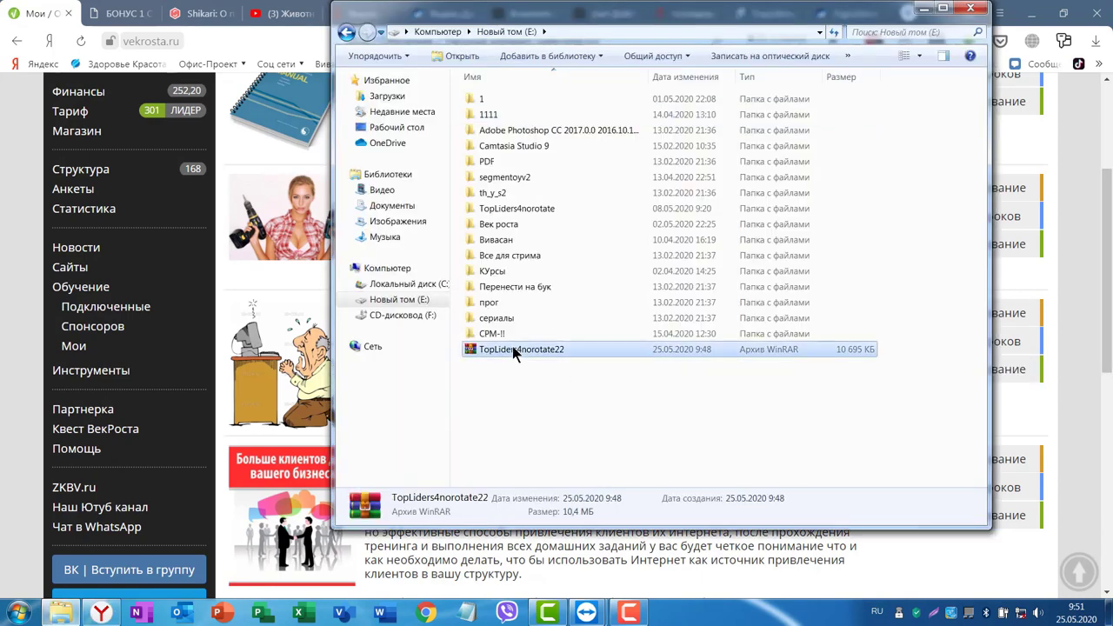
pyautogui.rightClick(512, 346)
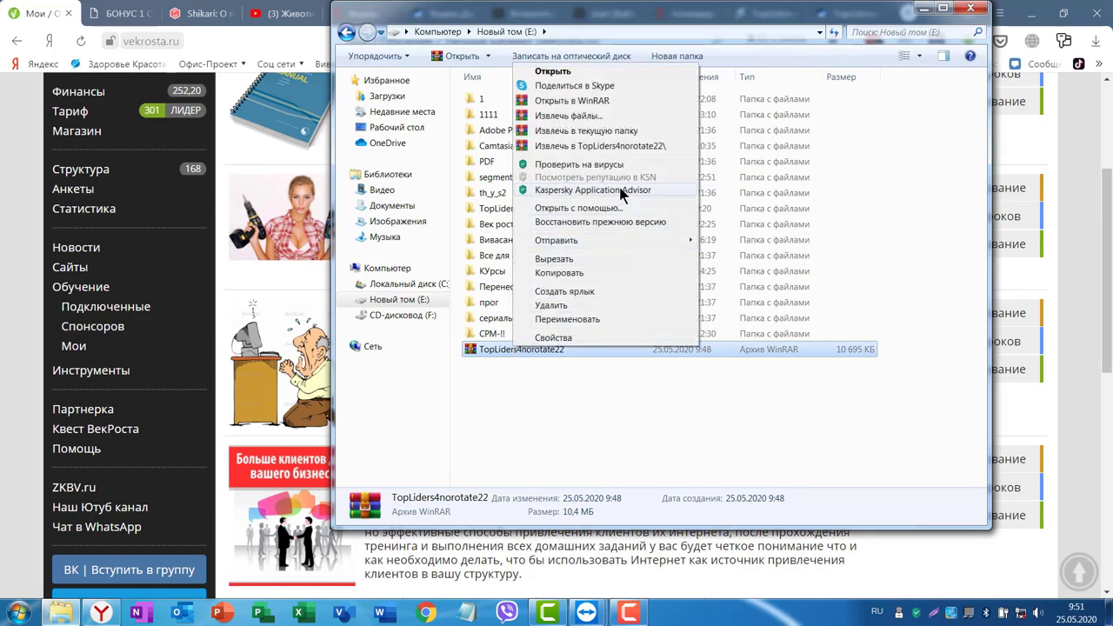
pyautogui.click(554, 130)
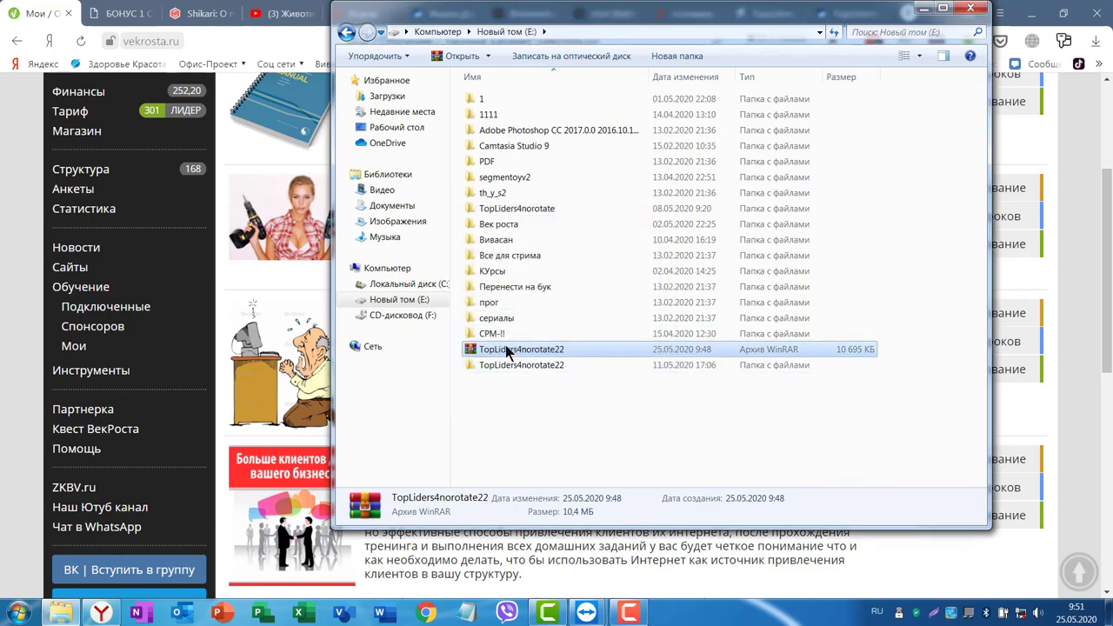
pyautogui.rightClick(545, 350)
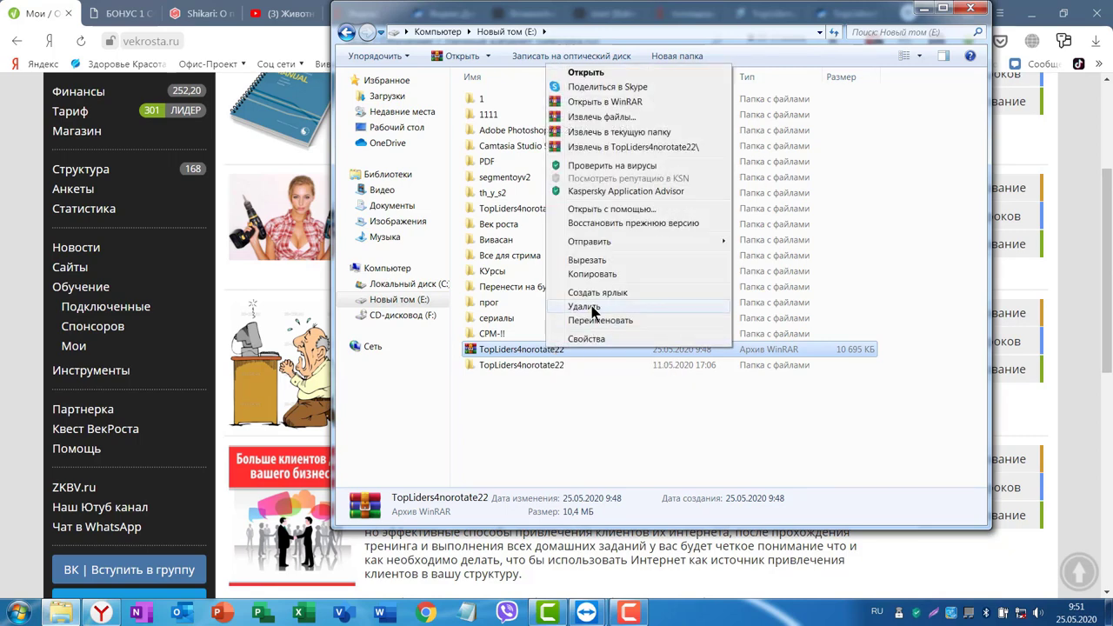
pyautogui.click(585, 307)
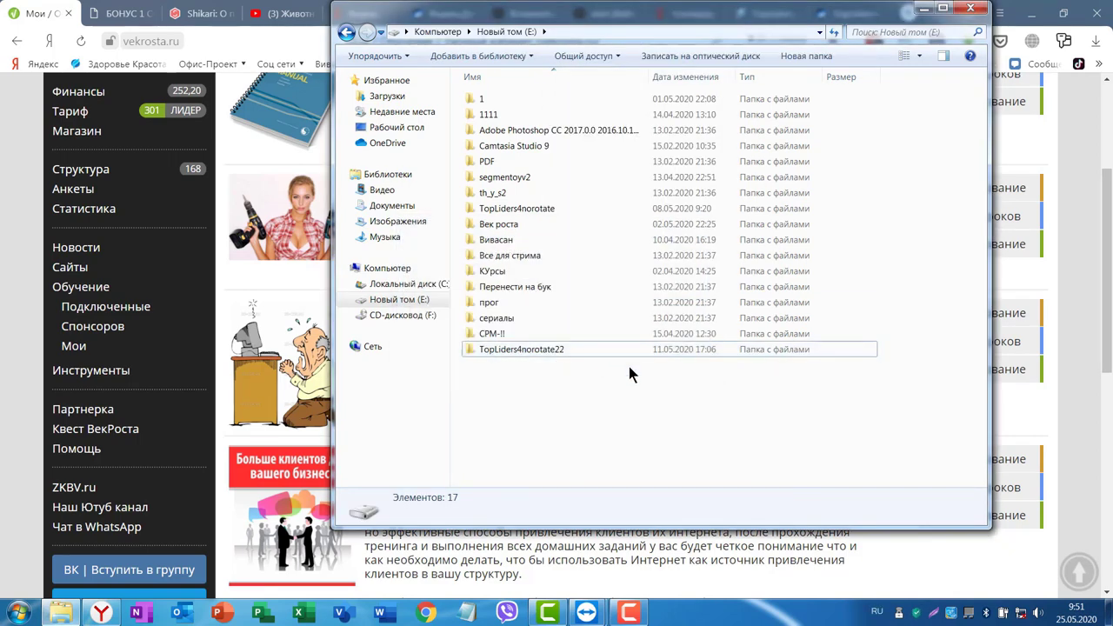
# Launch Top_Liders4_no_rotate22.exe from the extracted folder, then switch to the TeamViewer SONY session.
pyautogui.doubleClick(522, 349)
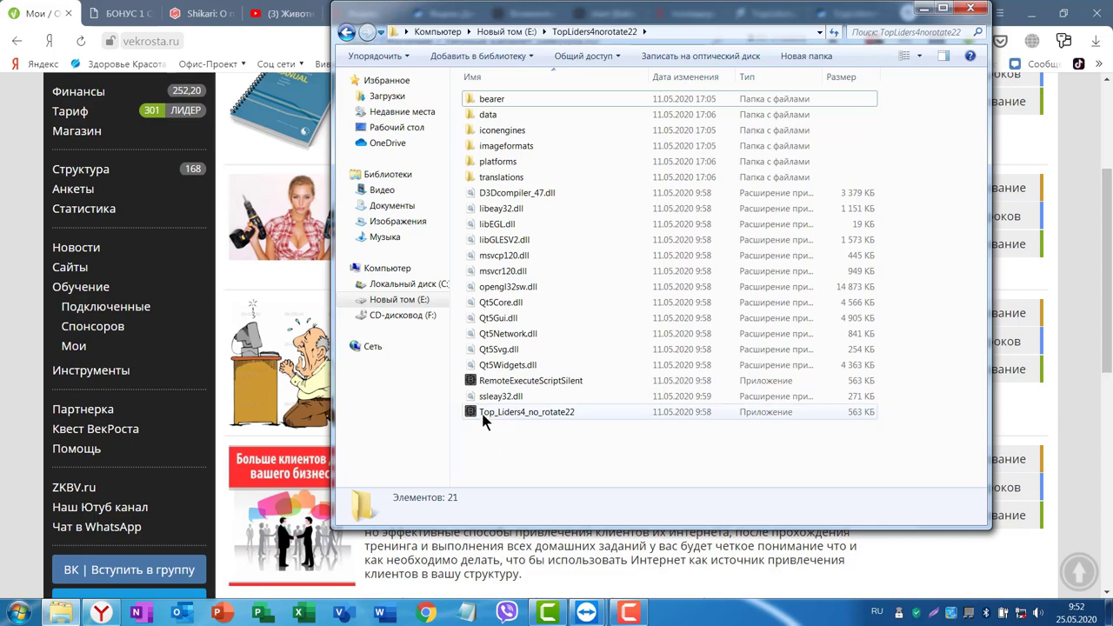
pyautogui.click(552, 415)
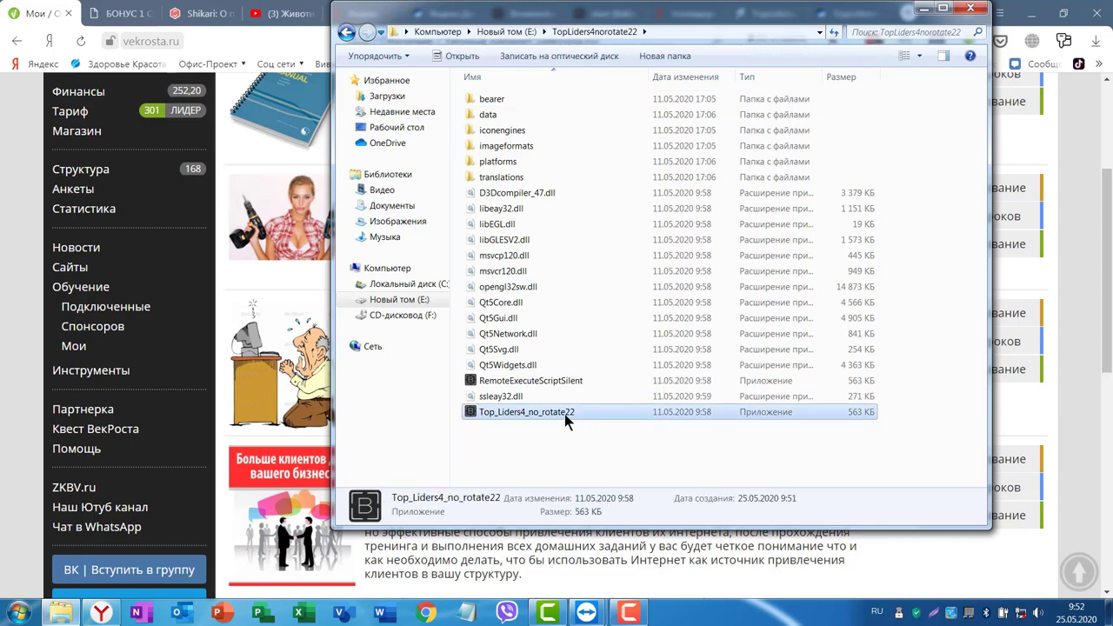
pyautogui.doubleClick(508, 412)
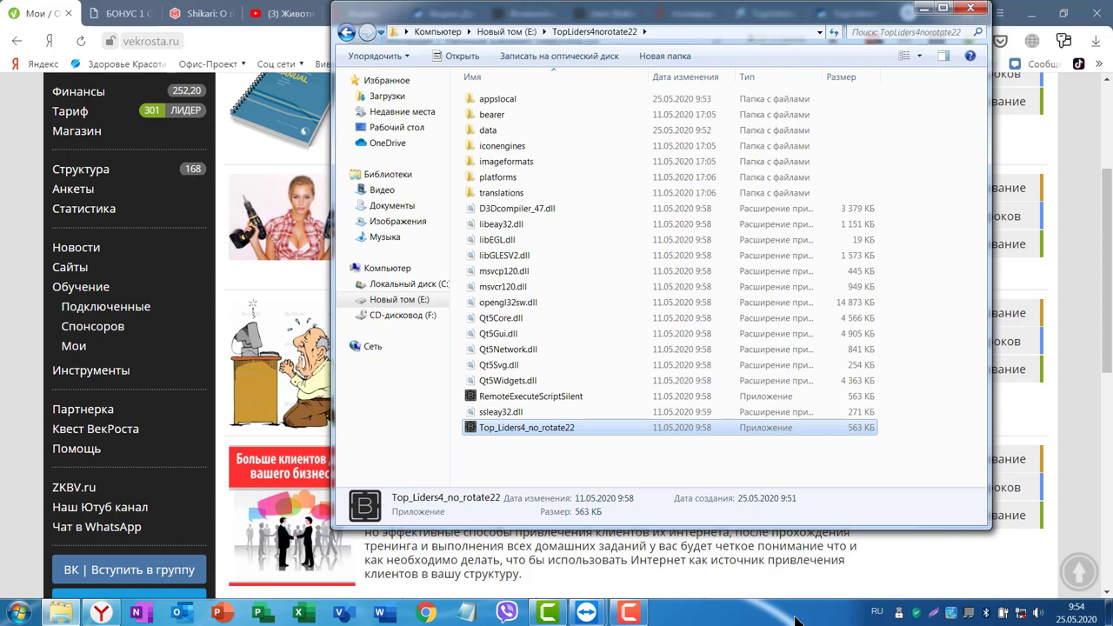
pyautogui.click(588, 614)
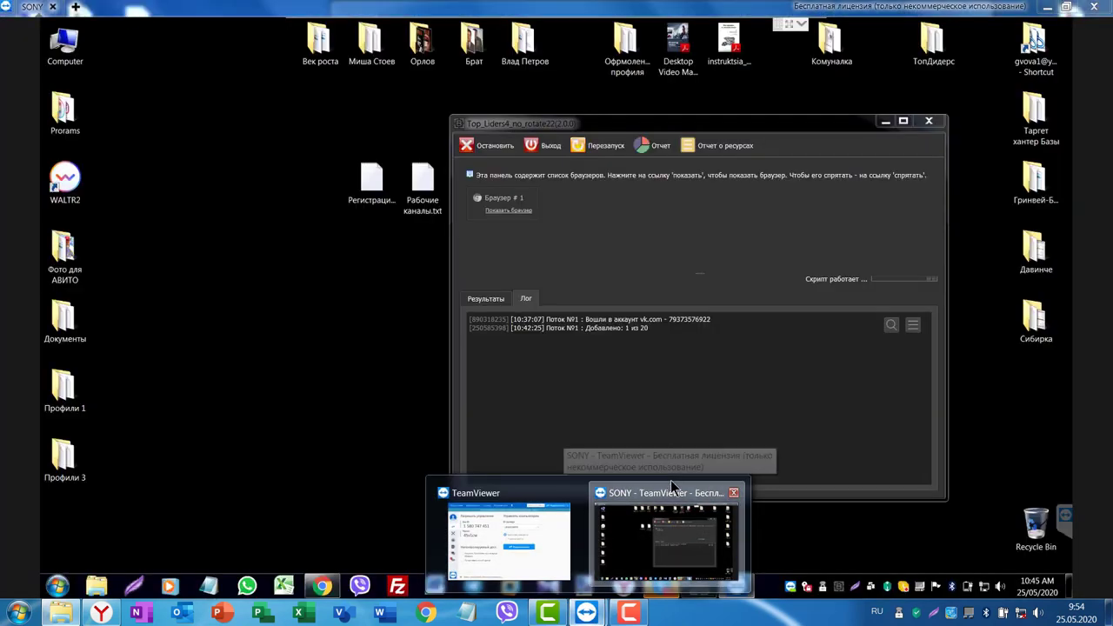
pyautogui.click(670, 480)
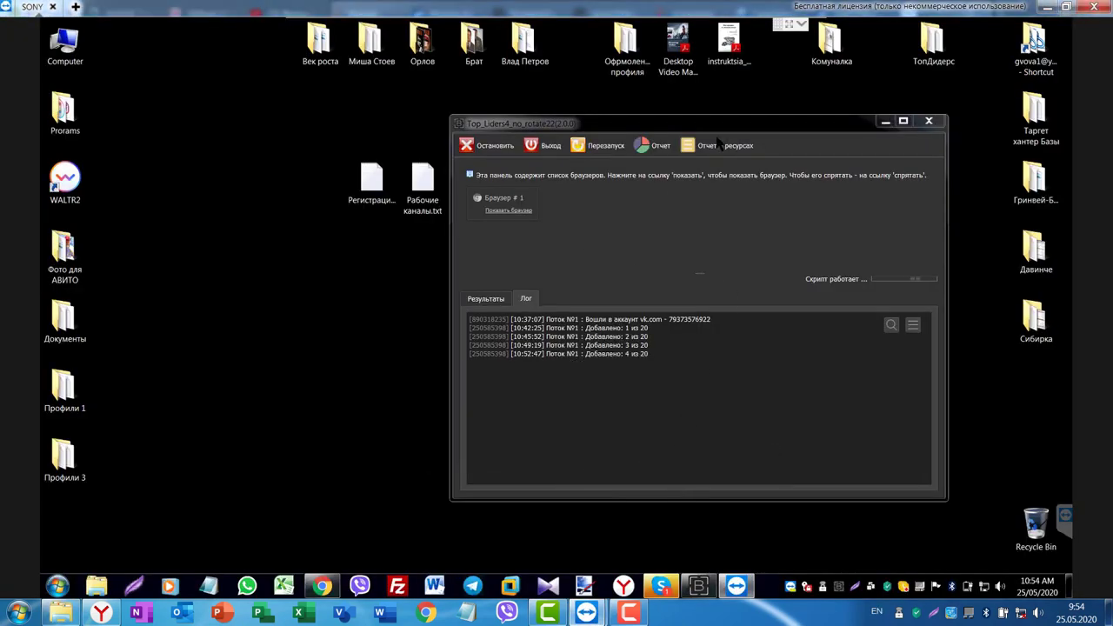
# Bring the remote Chrome window forward and scroll through the Beeline Новый профиль page.
pyautogui.click(322, 586)
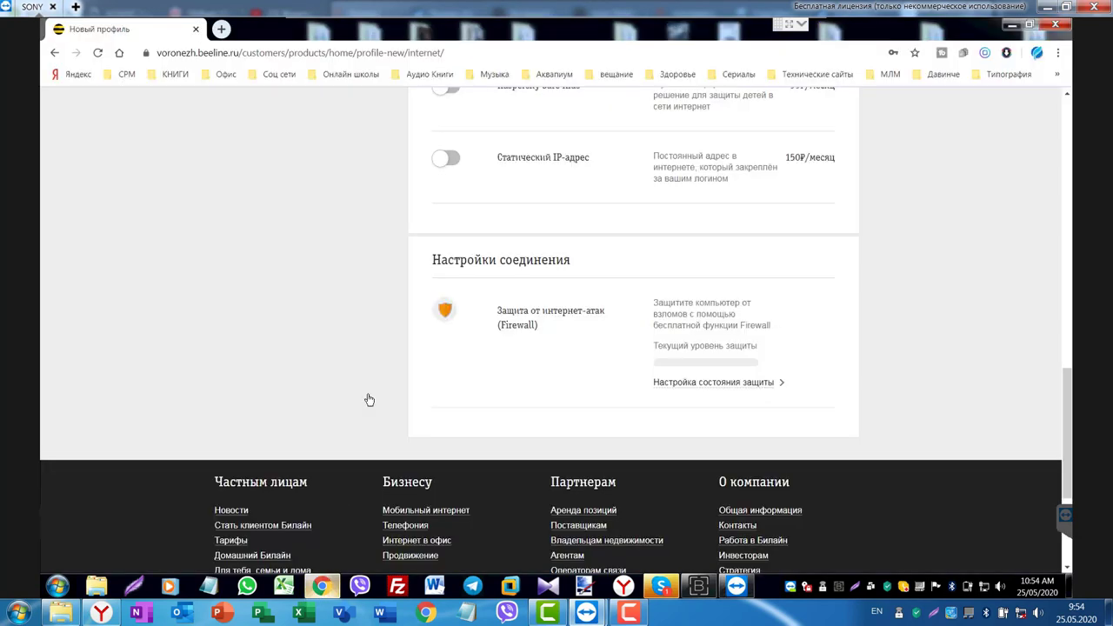
pyautogui.scroll(15, 1007, 313)
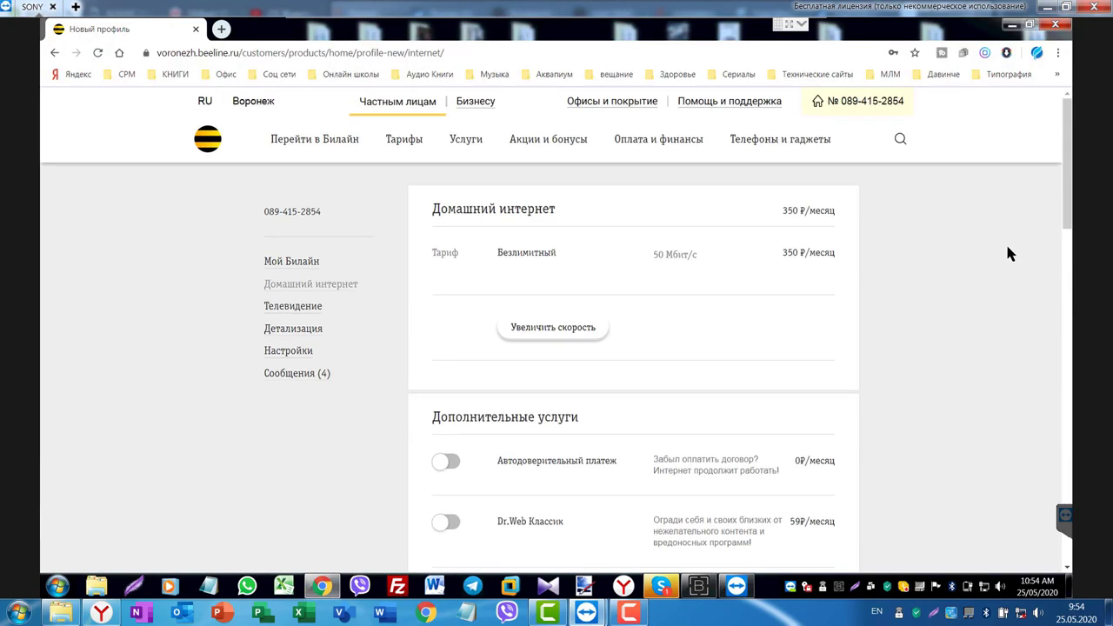
pyautogui.scroll(-4, 977, 253)
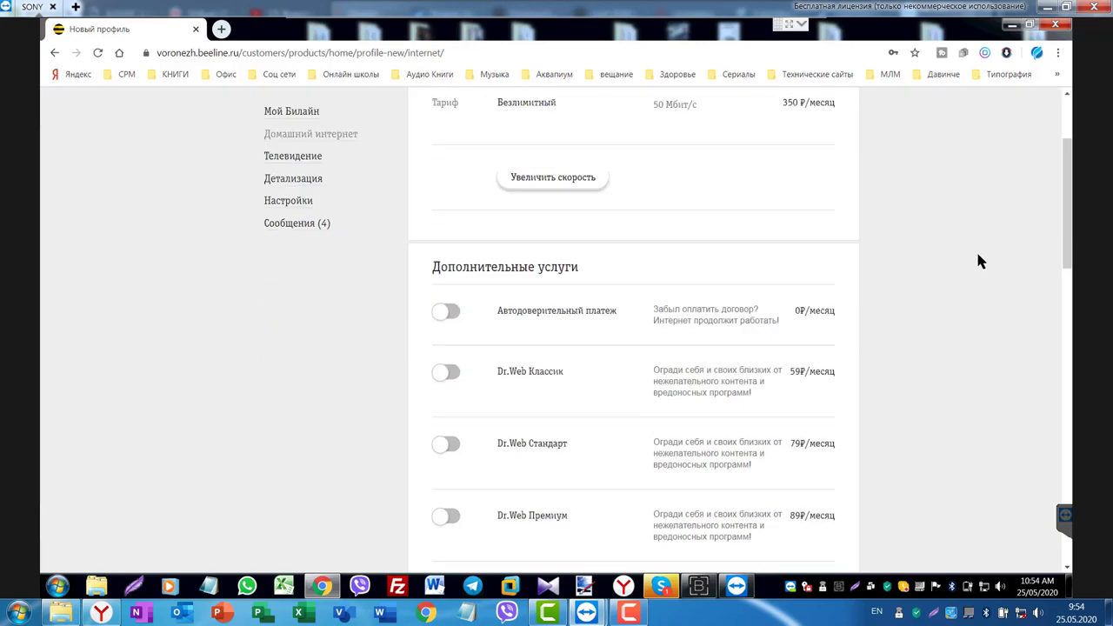
pyautogui.scroll(4, 984, 258)
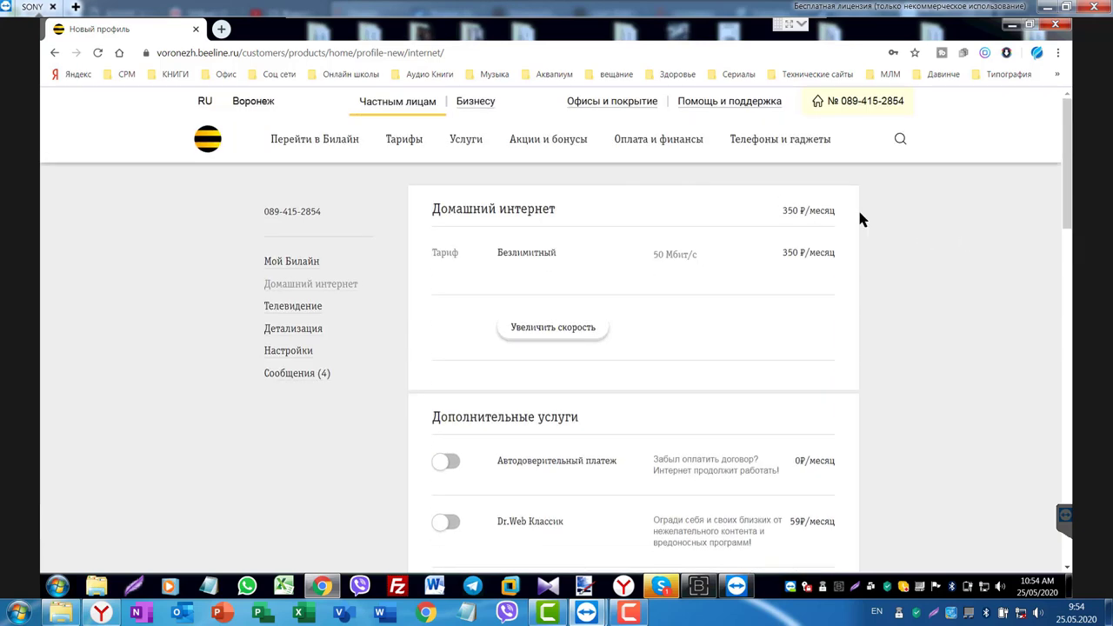
pyautogui.scroll(-12, 977, 268)
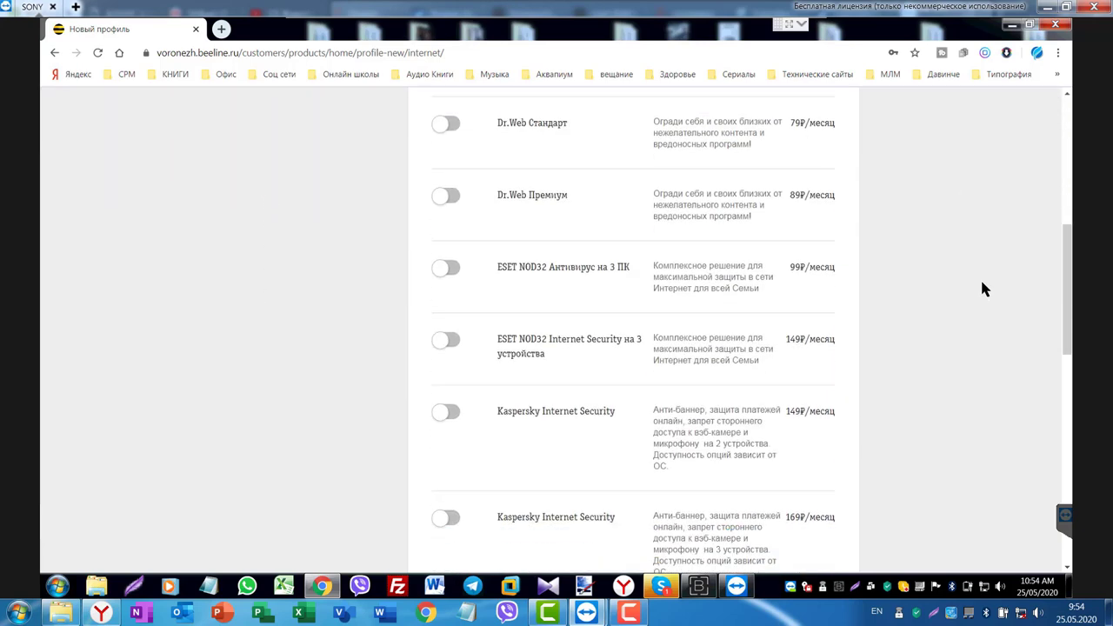
pyautogui.scroll(-1, 982, 283)
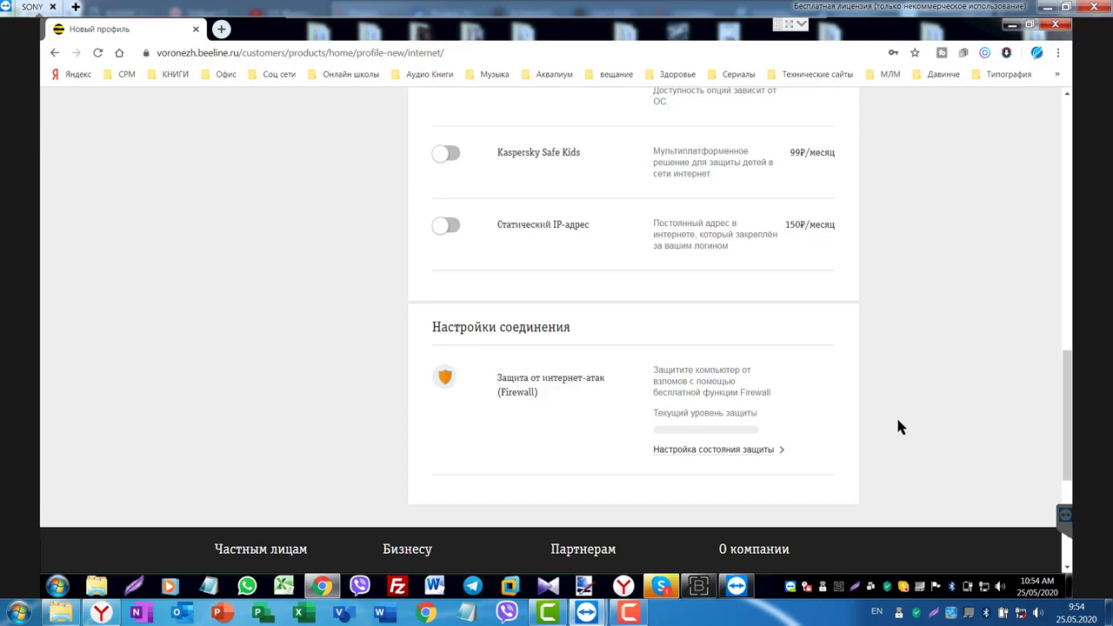
# Open the Beeline Настройка «Firewall» dialog through the Настройка состояния защиты link.
pyautogui.click(704, 450)
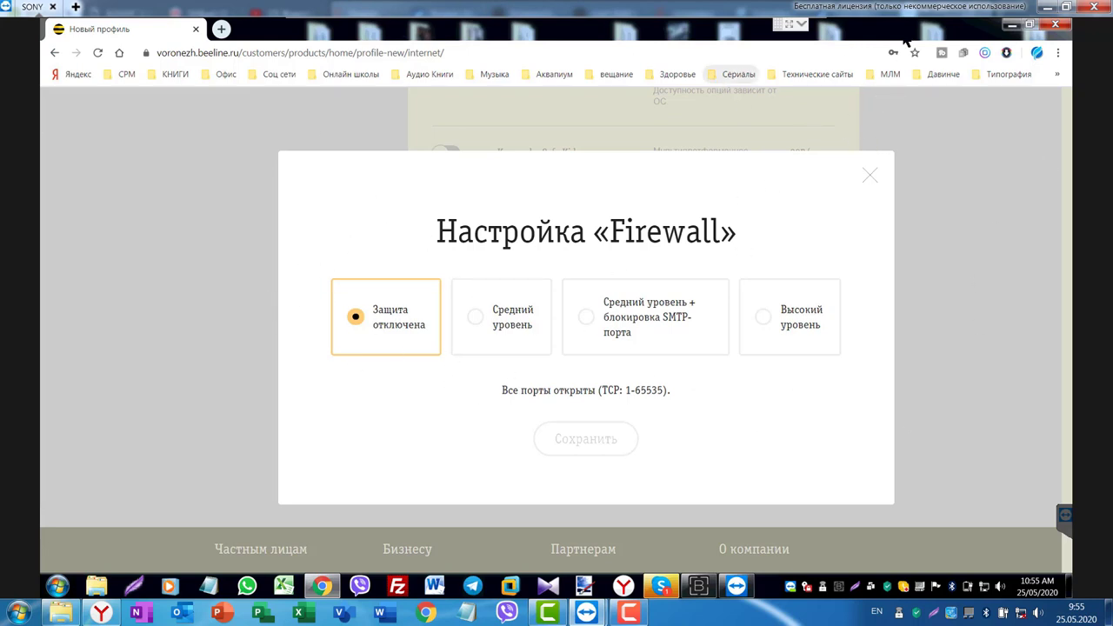
# Leave the remote session and scroll through the BrowserAutomationStudio page on bablosoft.com.
pyautogui.click(1048, 9)
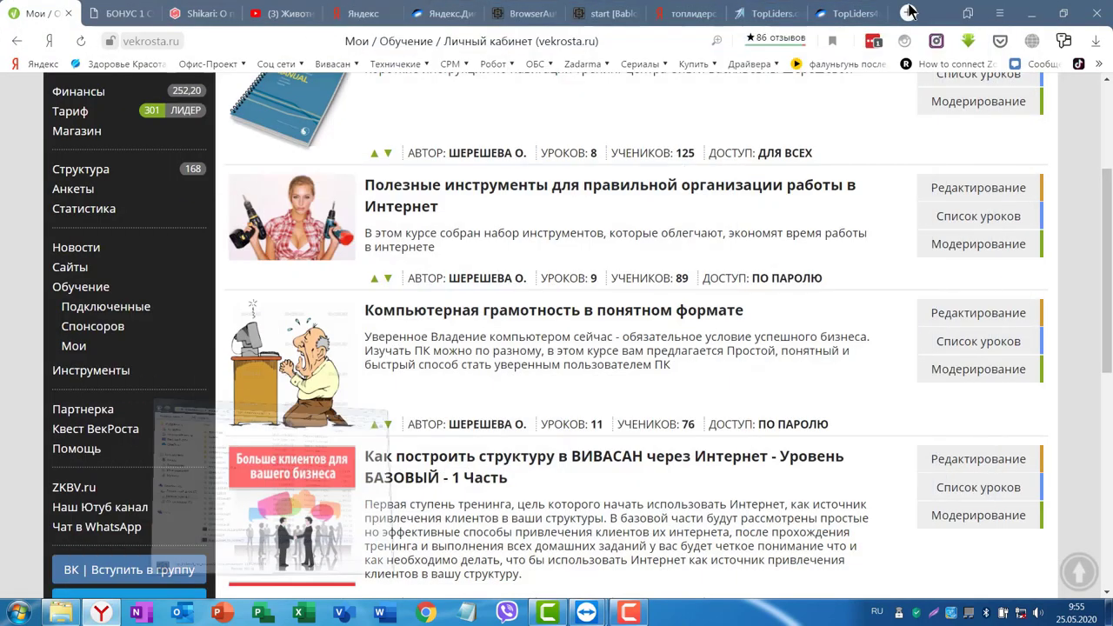
pyautogui.click(525, 13)
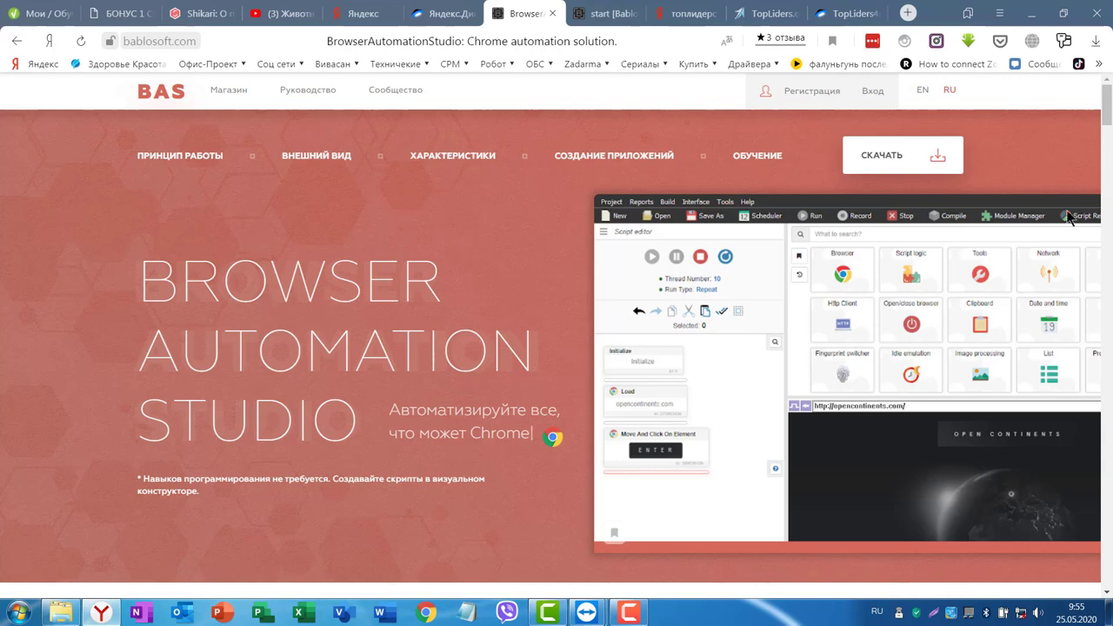
pyautogui.scroll(-4, 1070, 219)
pyautogui.scroll(4, 1006, 301)
pyautogui.scroll(-10, 927, 297)
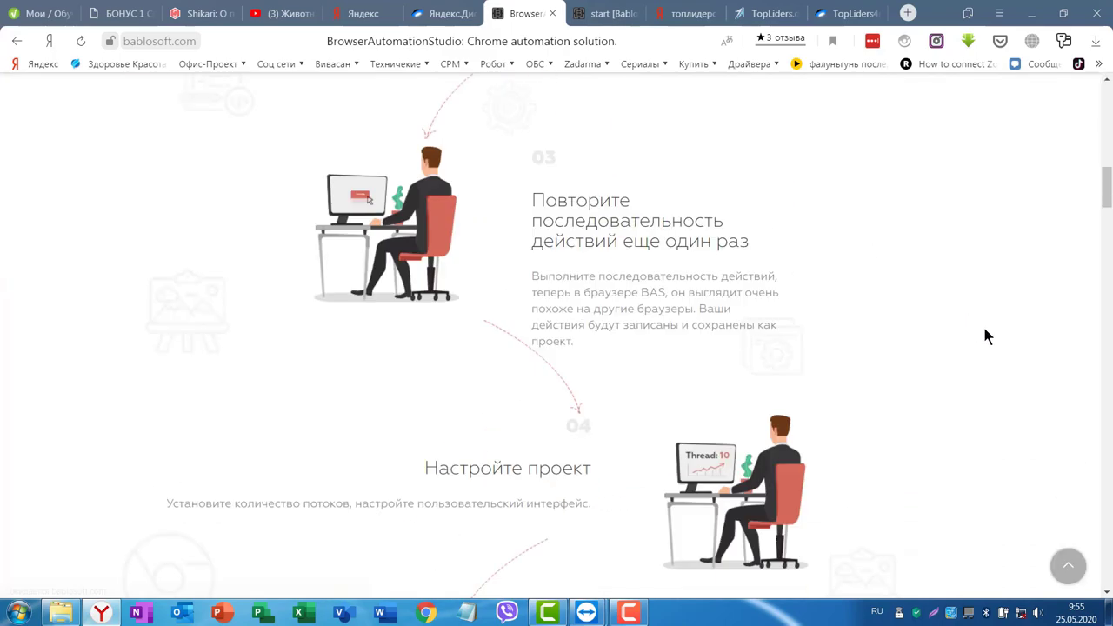
pyautogui.scroll(-15, 987, 331)
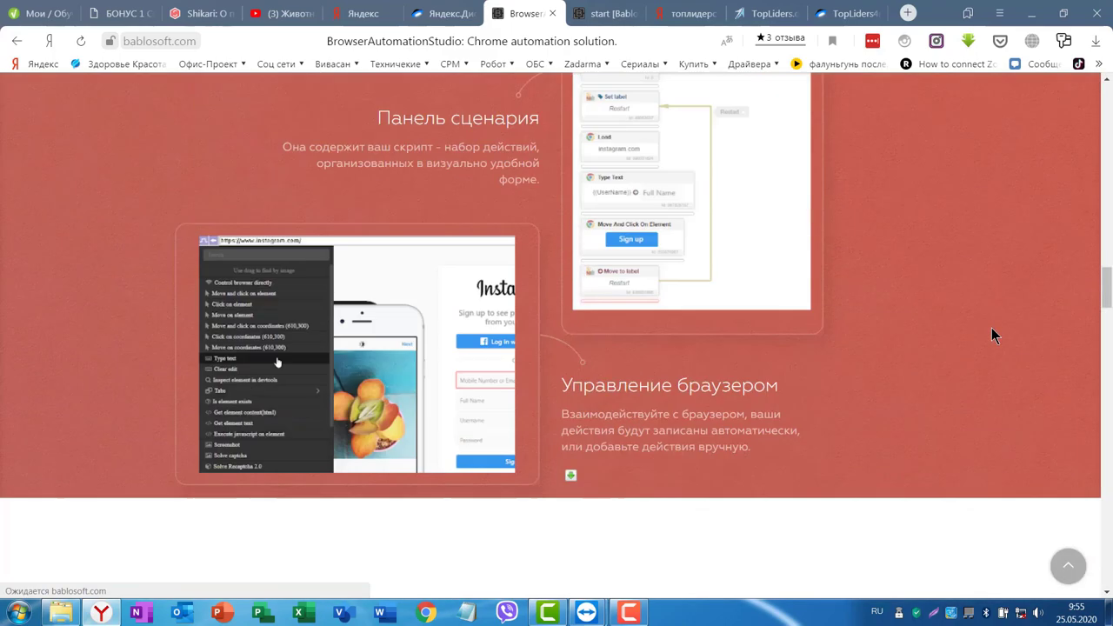
pyautogui.scroll(-15, 991, 328)
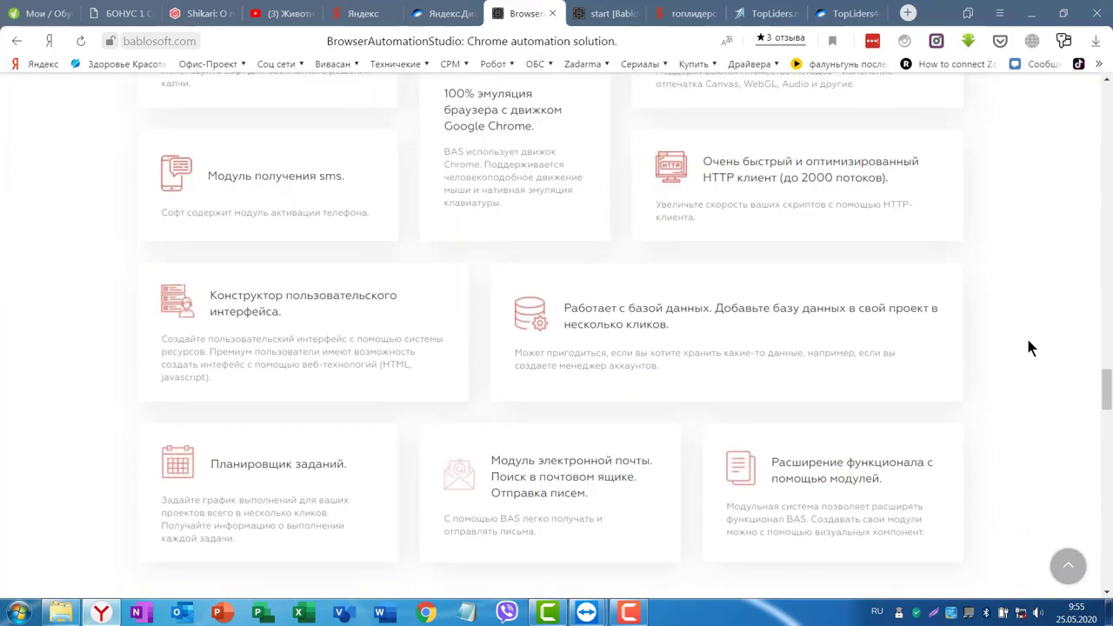
pyautogui.scroll(-5, 1028, 346)
pyautogui.scroll(20, 1041, 351)
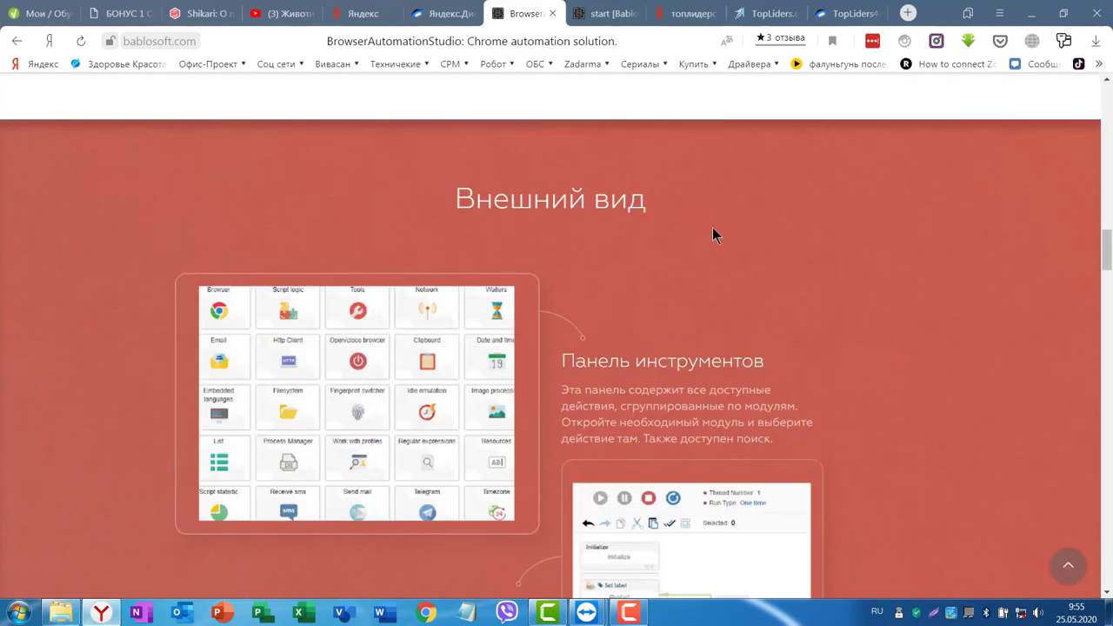
pyautogui.scroll(15, 857, 289)
pyautogui.scroll(1, 870, 300)
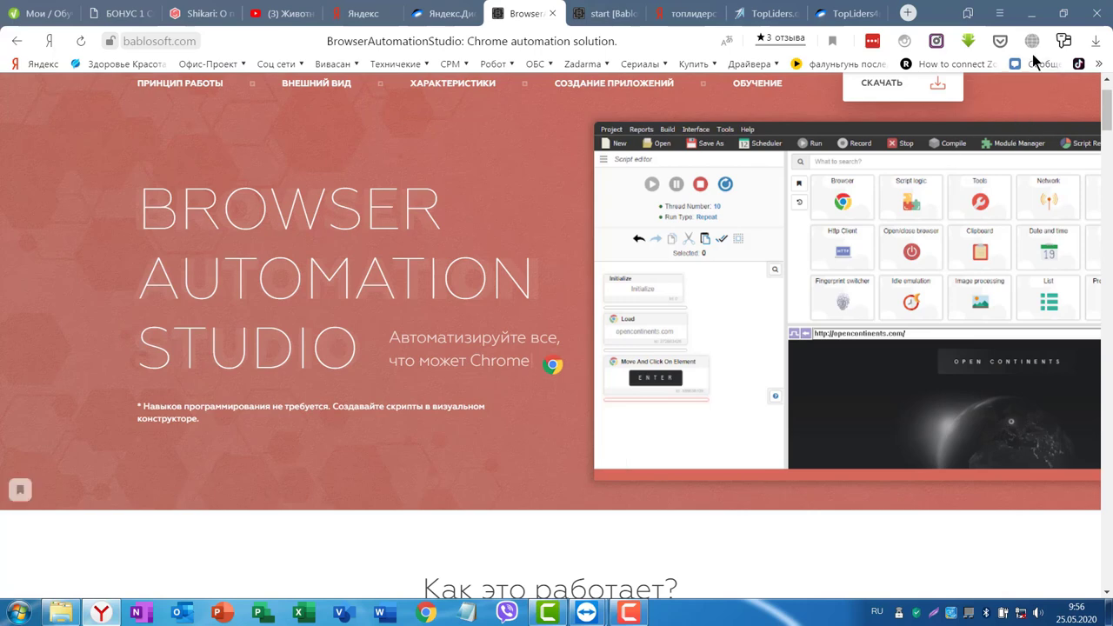
pyautogui.scroll(-8, 856, 241)
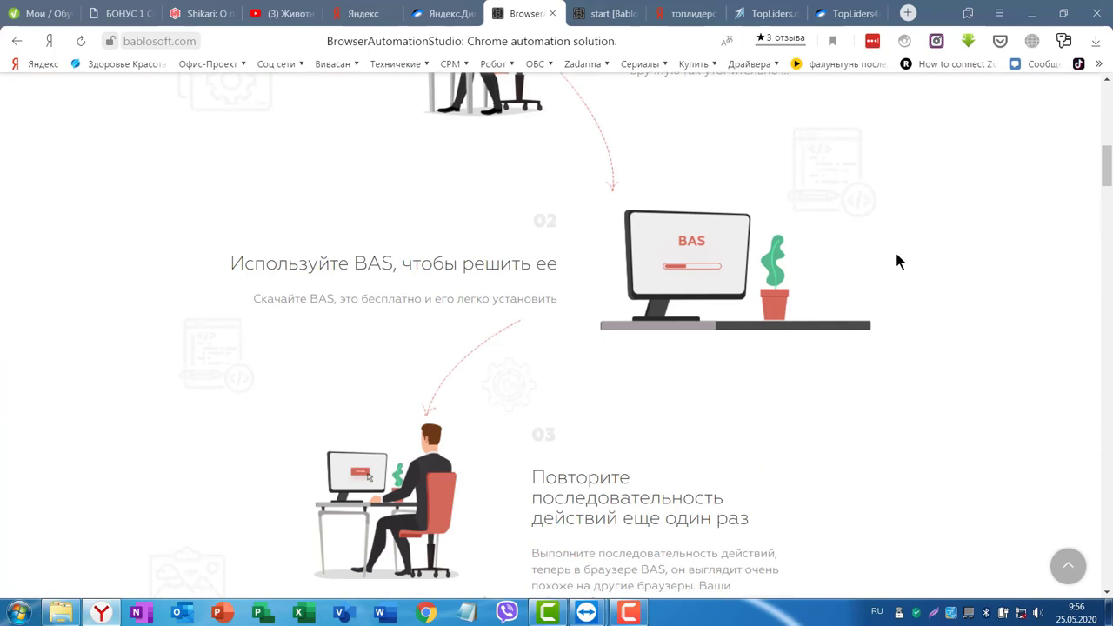
pyautogui.scroll(10, 932, 484)
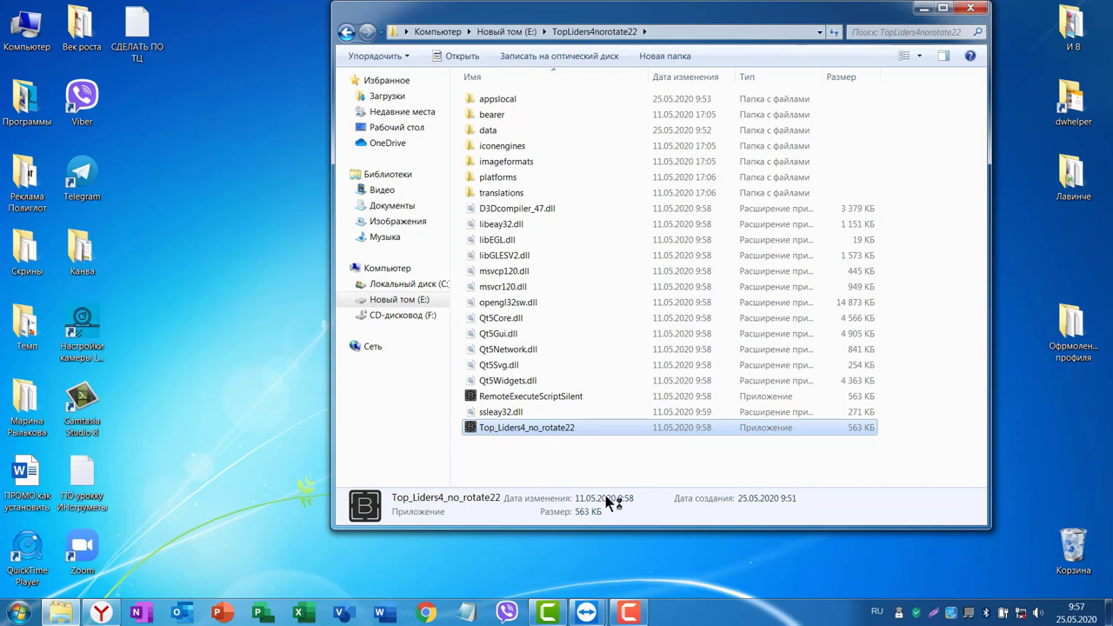
# Launch Top_Liders4_no_rotate22, then view and close the Computer system properties.
pyautogui.press('Return')
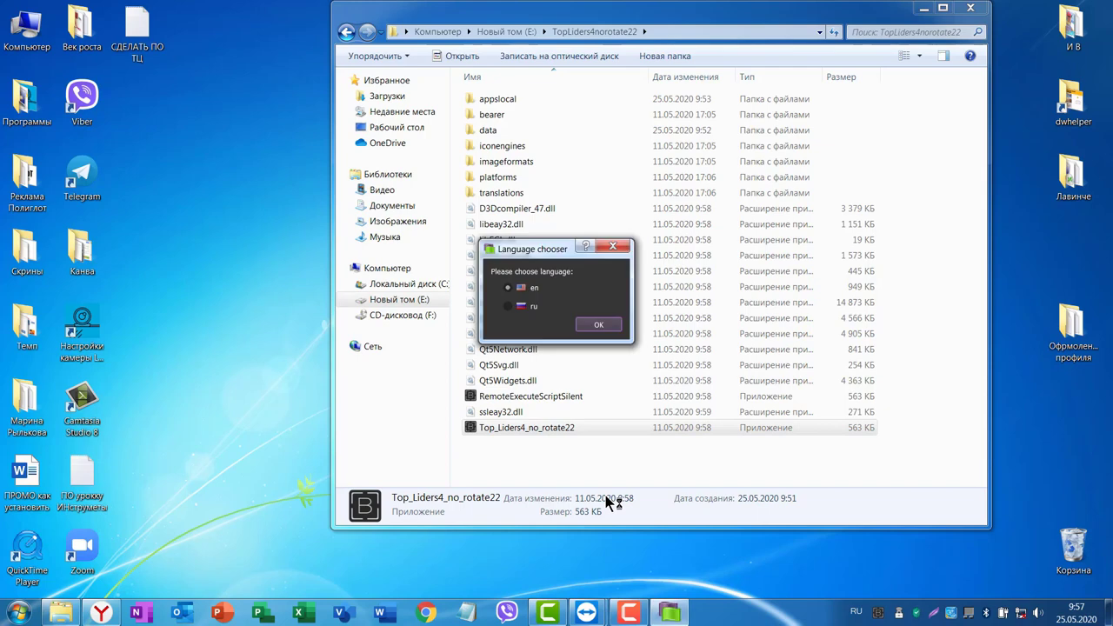
pyautogui.rightClick(36, 30)
pyautogui.click(87, 193)
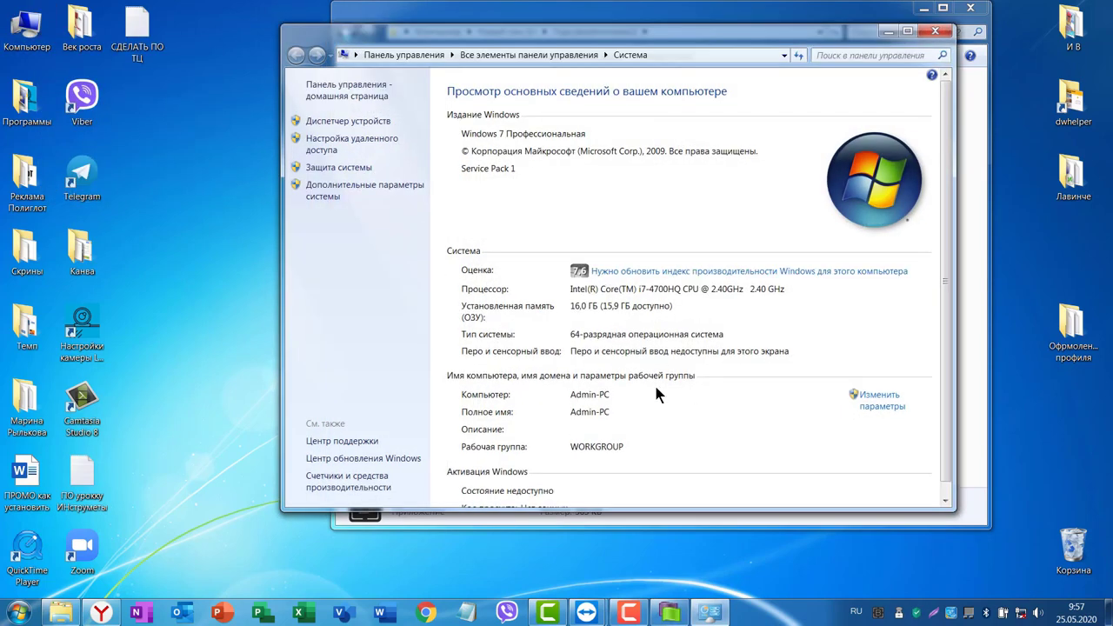
pyautogui.scroll(-1, 627, 324)
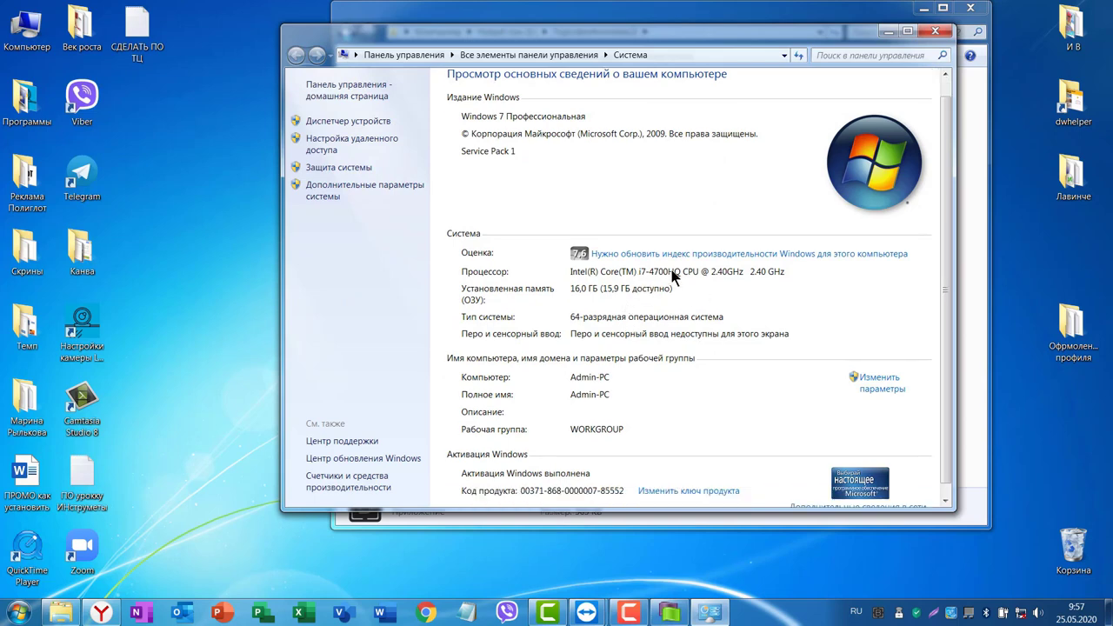
pyautogui.click(936, 31)
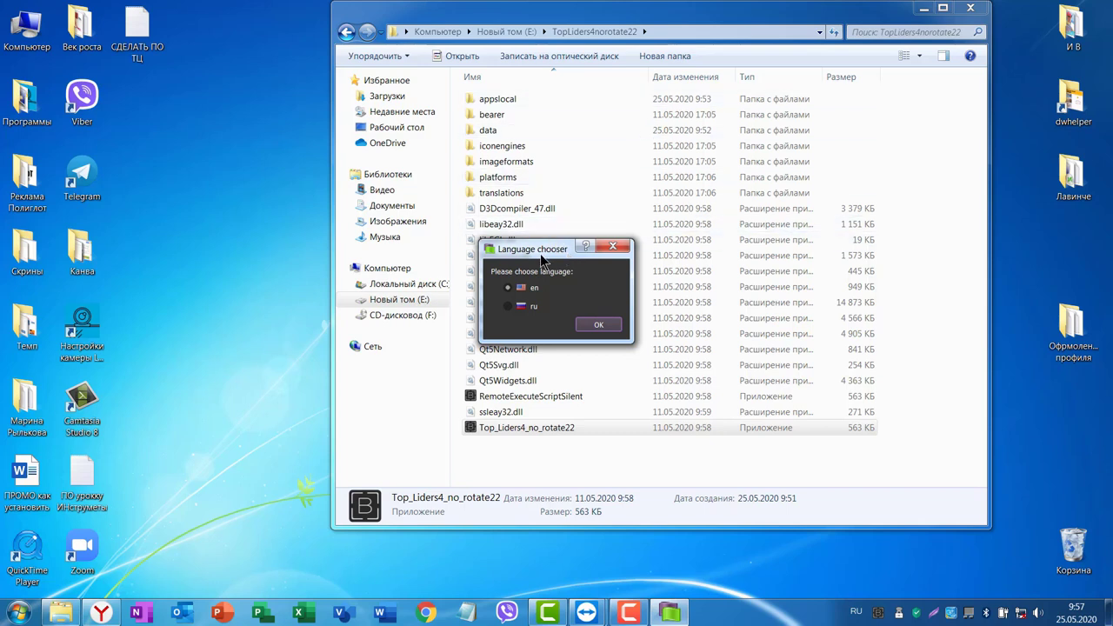
# Choose 'ru' as the program language, confirm, and return to Yandex Browser.
pyautogui.moveTo(544, 247); pyautogui.dragTo(649, 174)
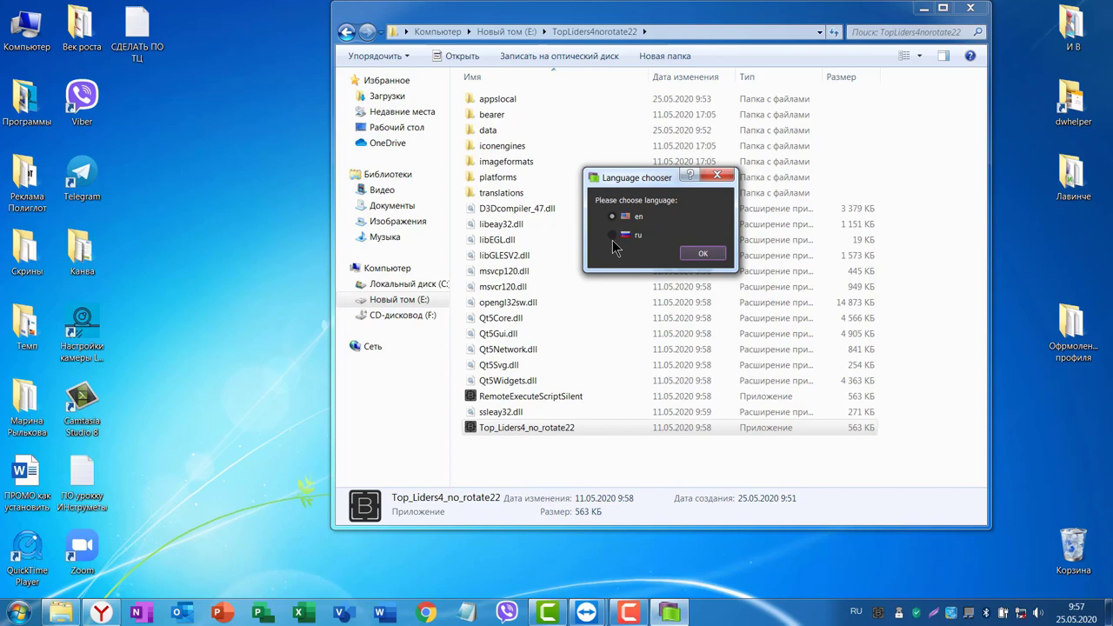
pyautogui.click(613, 235)
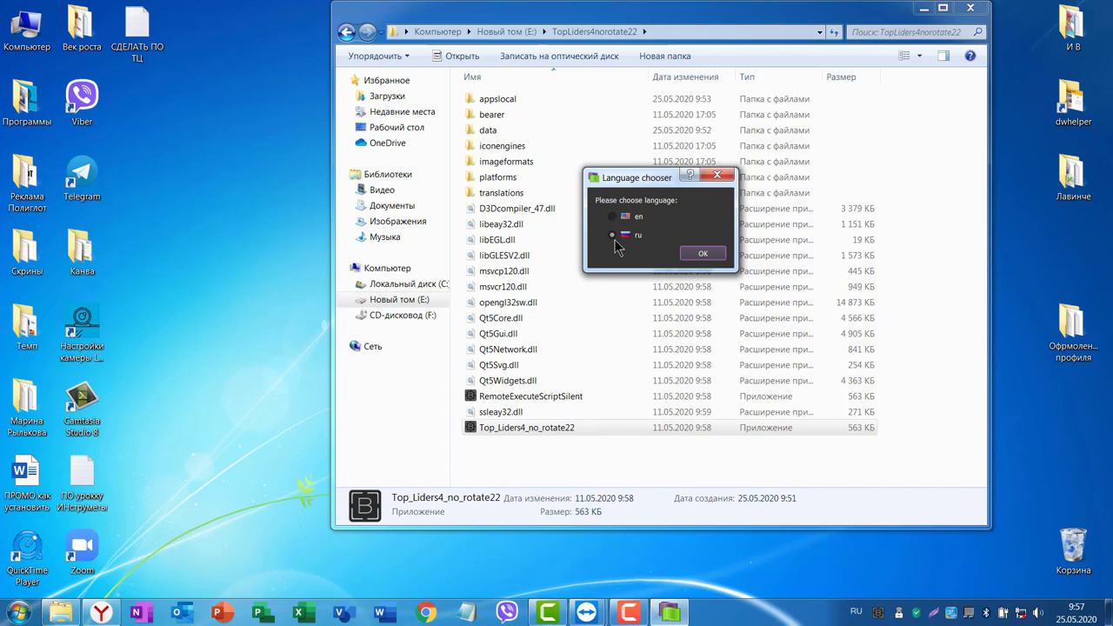
pyautogui.click(704, 254)
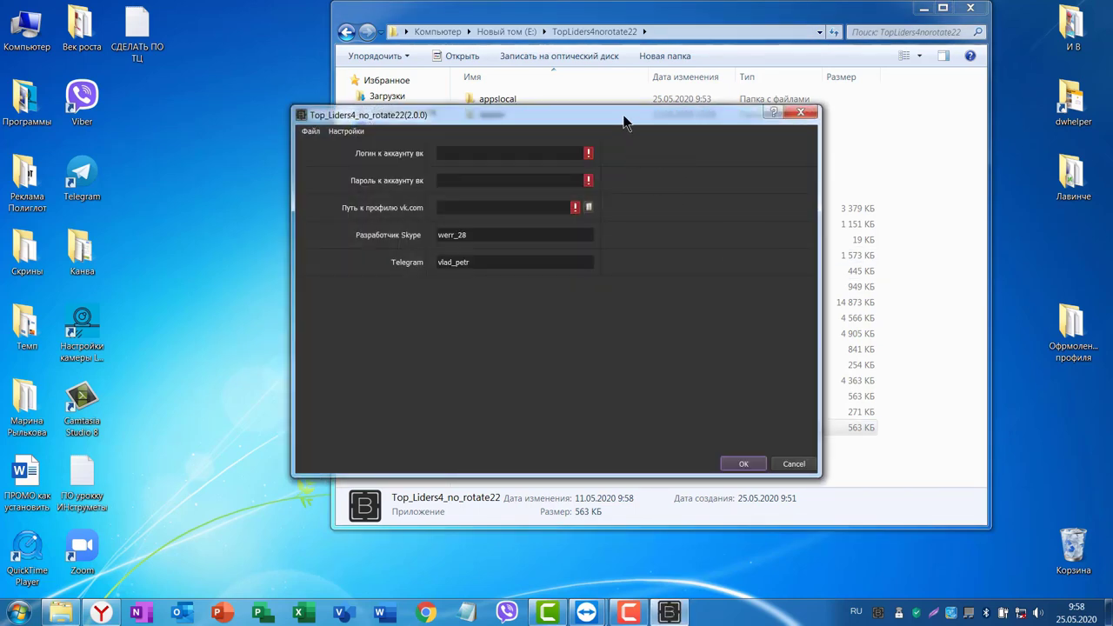
pyautogui.moveTo(602, 114); pyautogui.dragTo(707, 86)
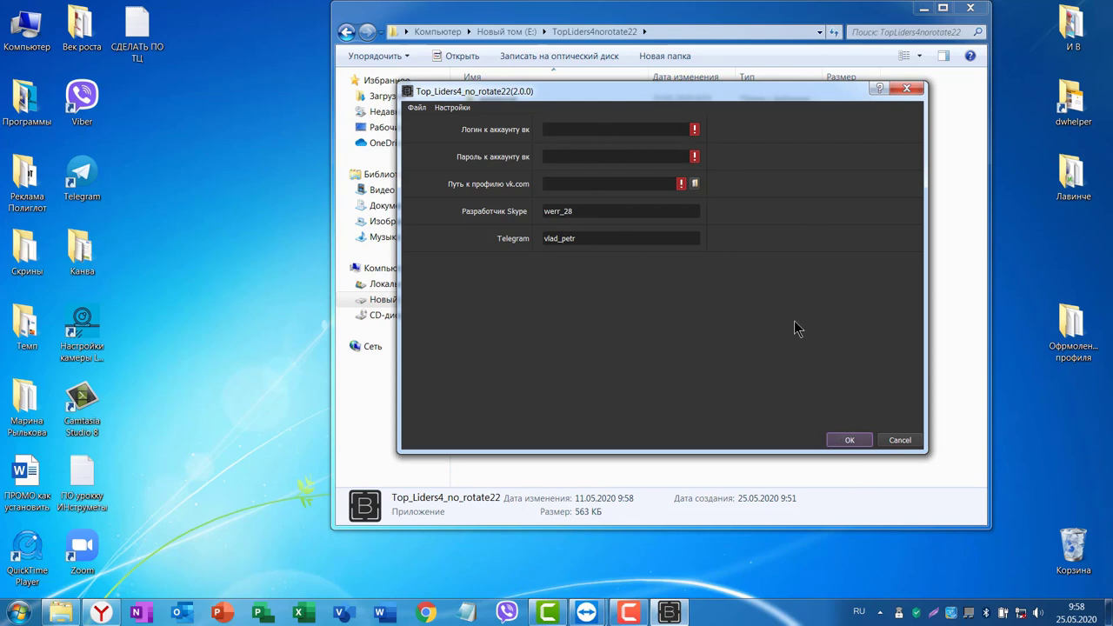
pyautogui.click(101, 613)
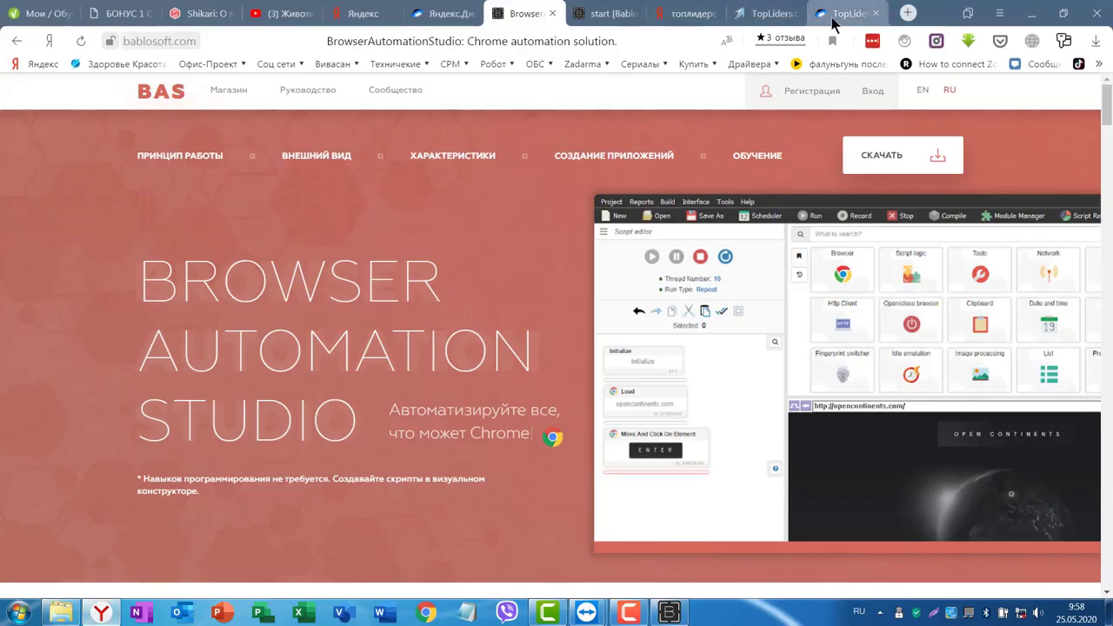
# Switch to the TopLiders tab and scroll the Ротация page a little.
pyautogui.click(768, 14)
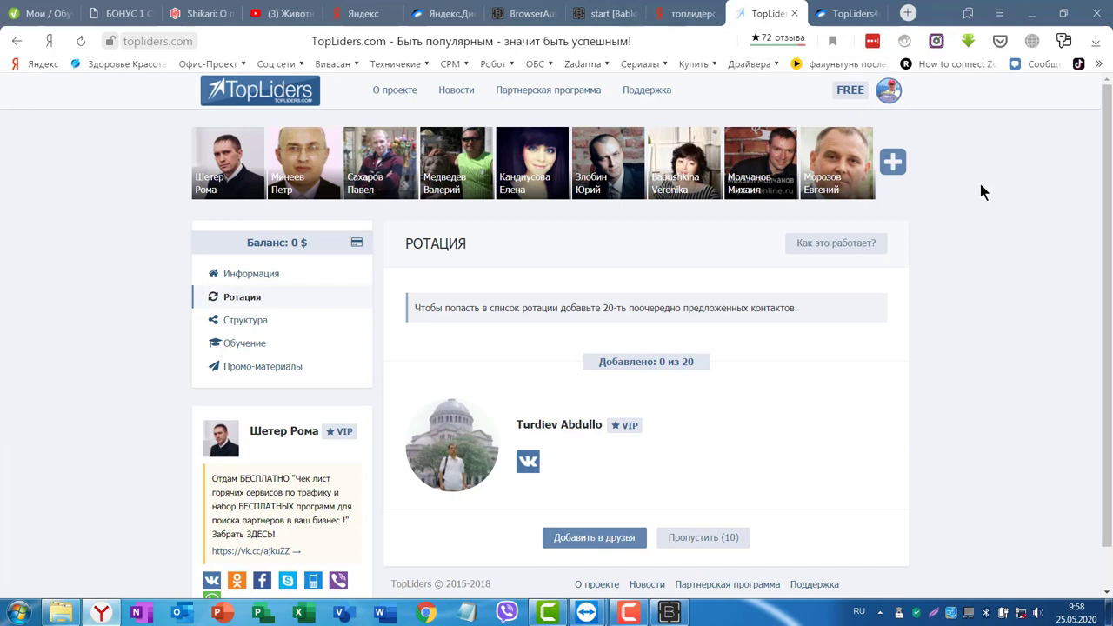
pyautogui.scroll(-1, 991, 200)
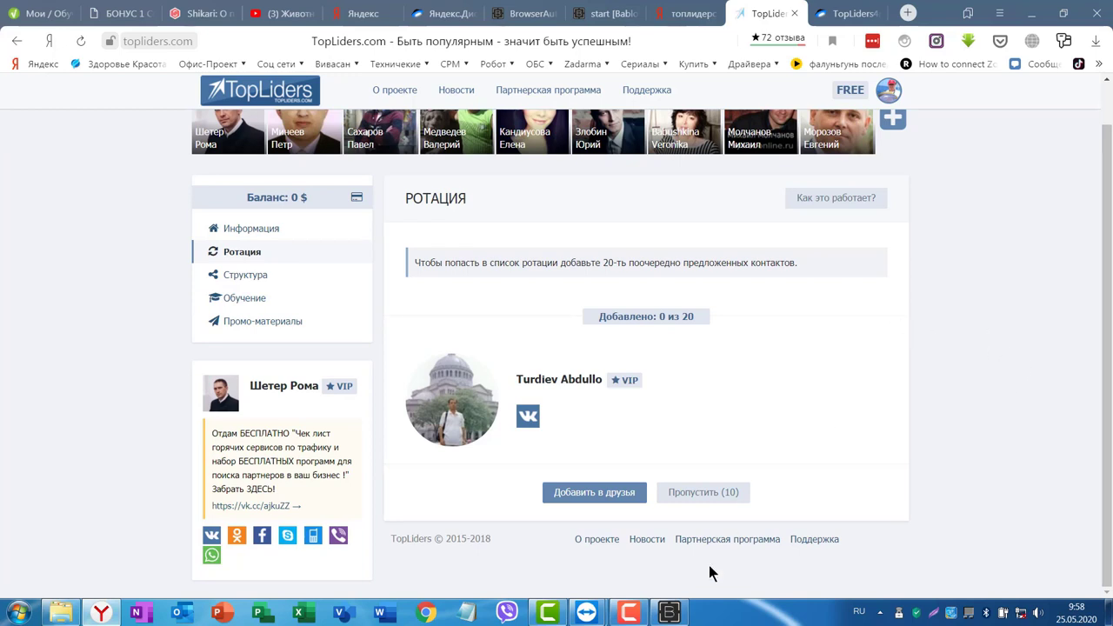
# Enter the VK phone-number login and account password, then hide the settings window.
pyautogui.click(669, 613)
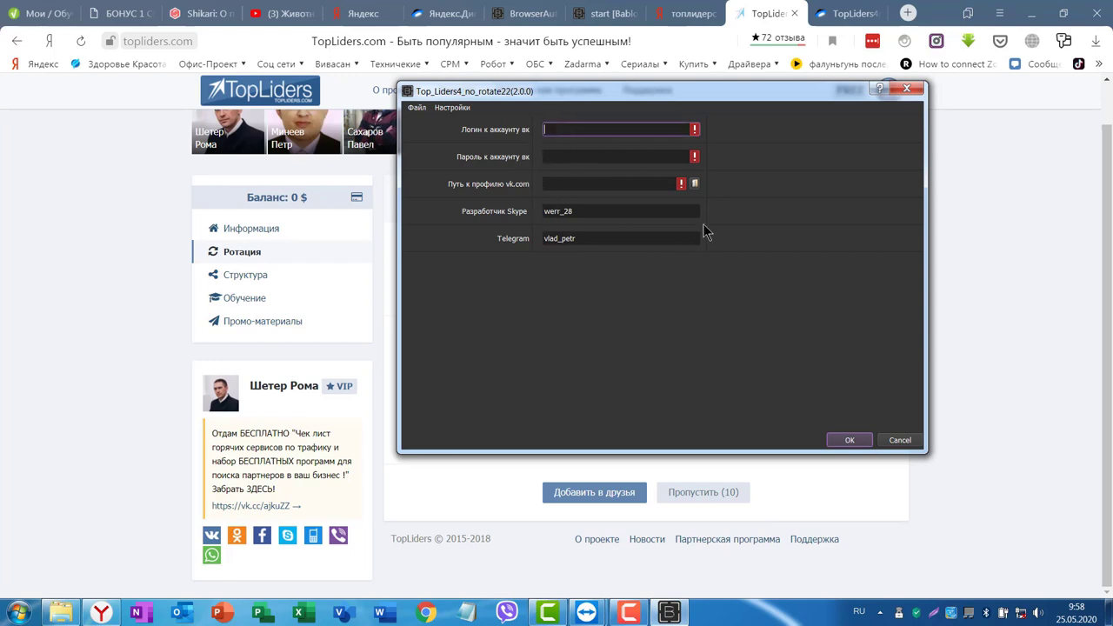
pyautogui.press('Tab')
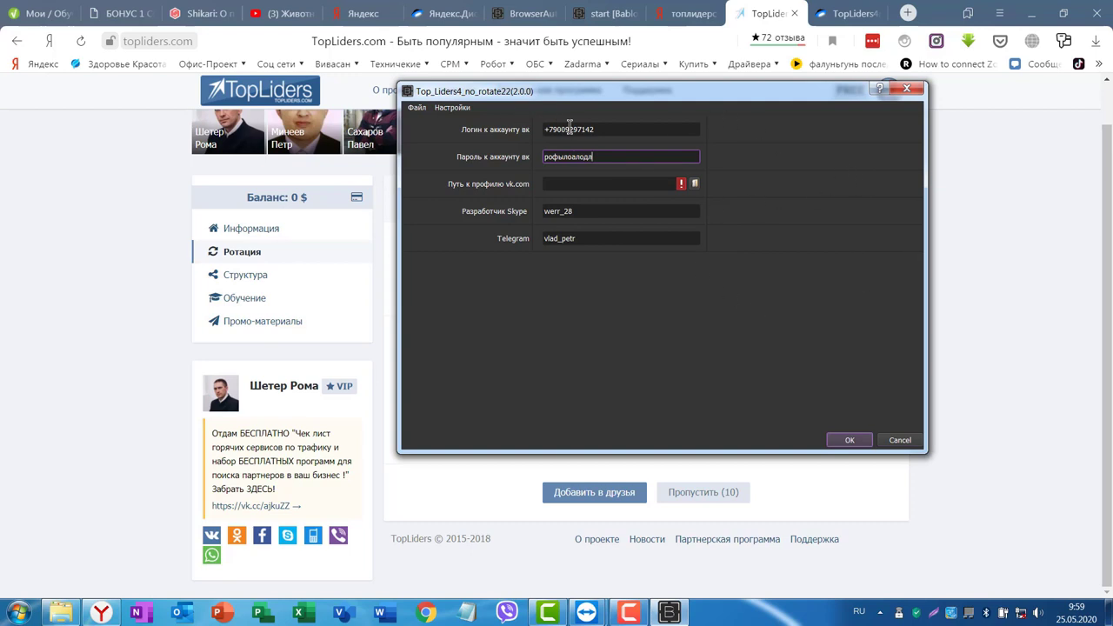
pyautogui.click(557, 184)
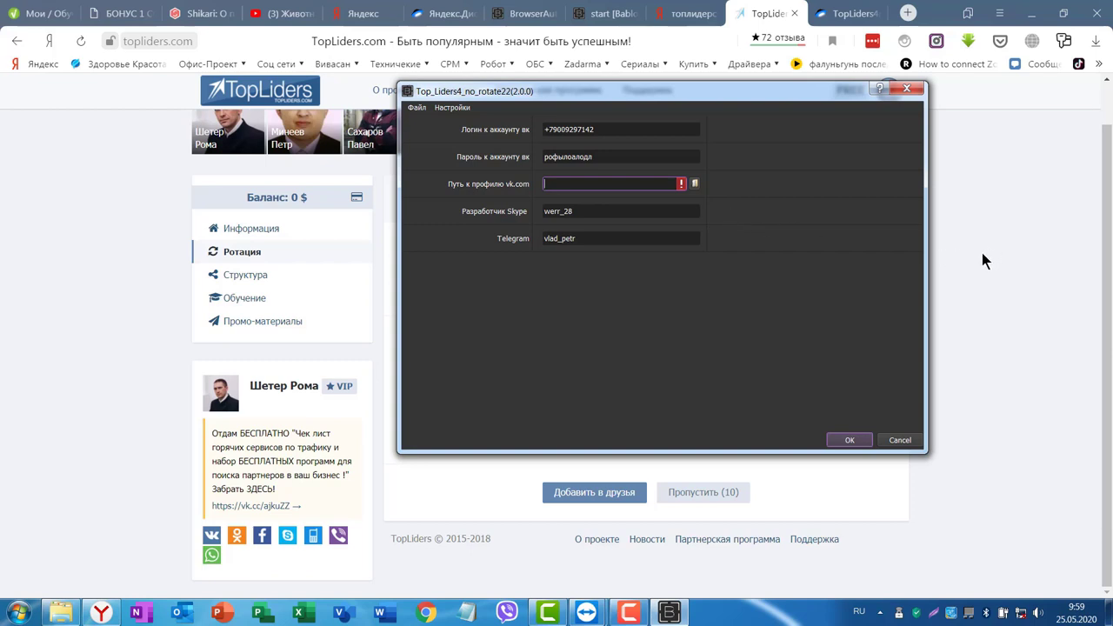
pyautogui.press('Escape')
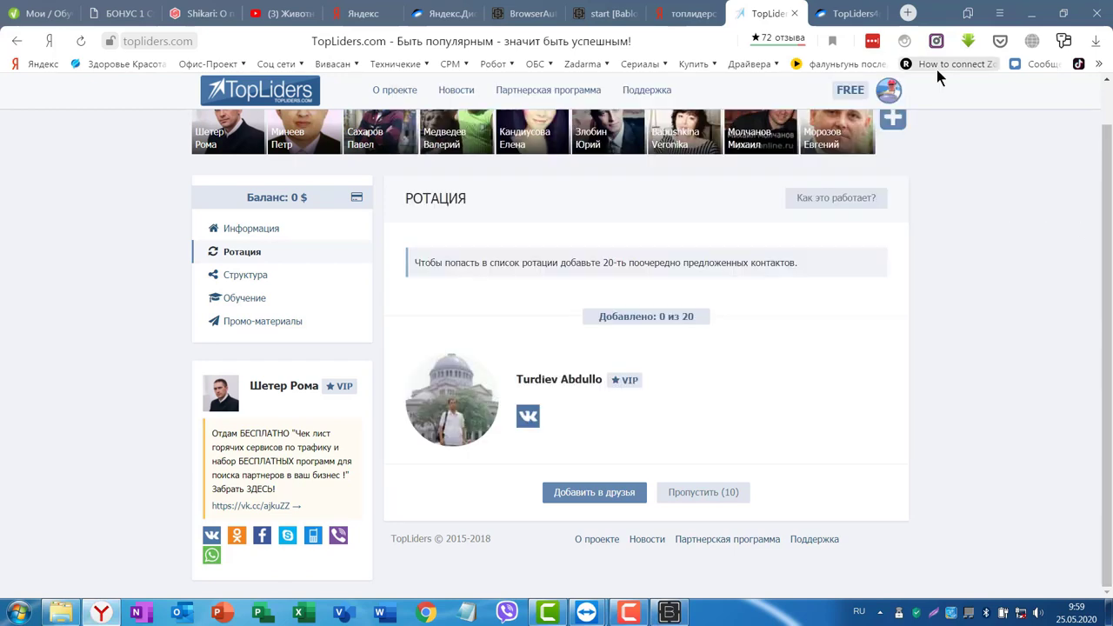
pyautogui.scroll(1, 783, 173)
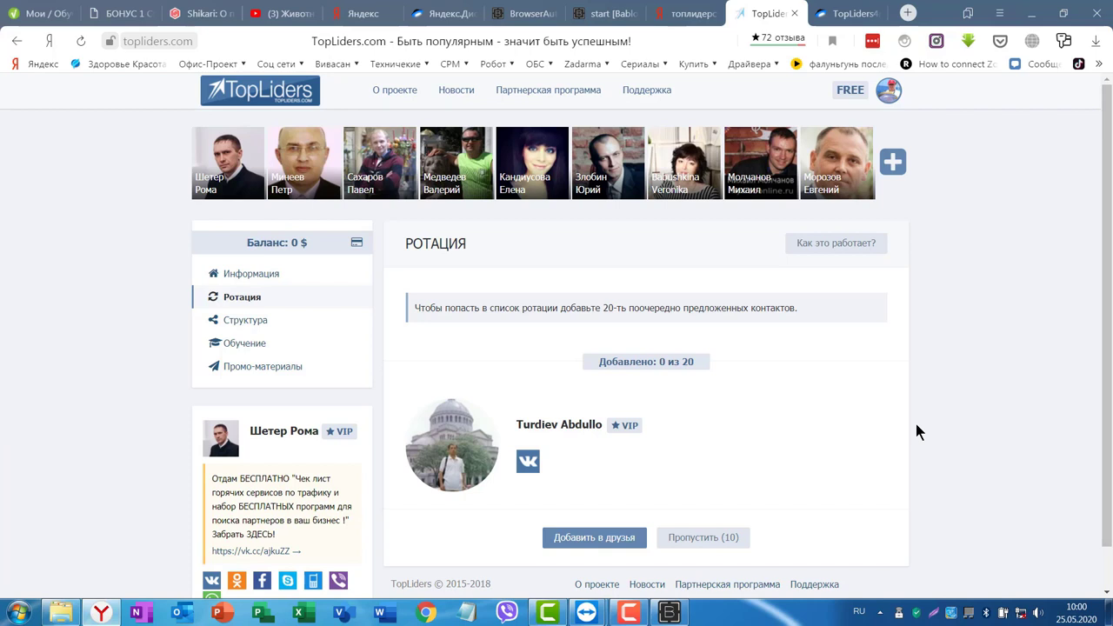
# Restore the Top_Liders4_no_rotate22 settings window from the taskbar.
pyautogui.click(669, 612)
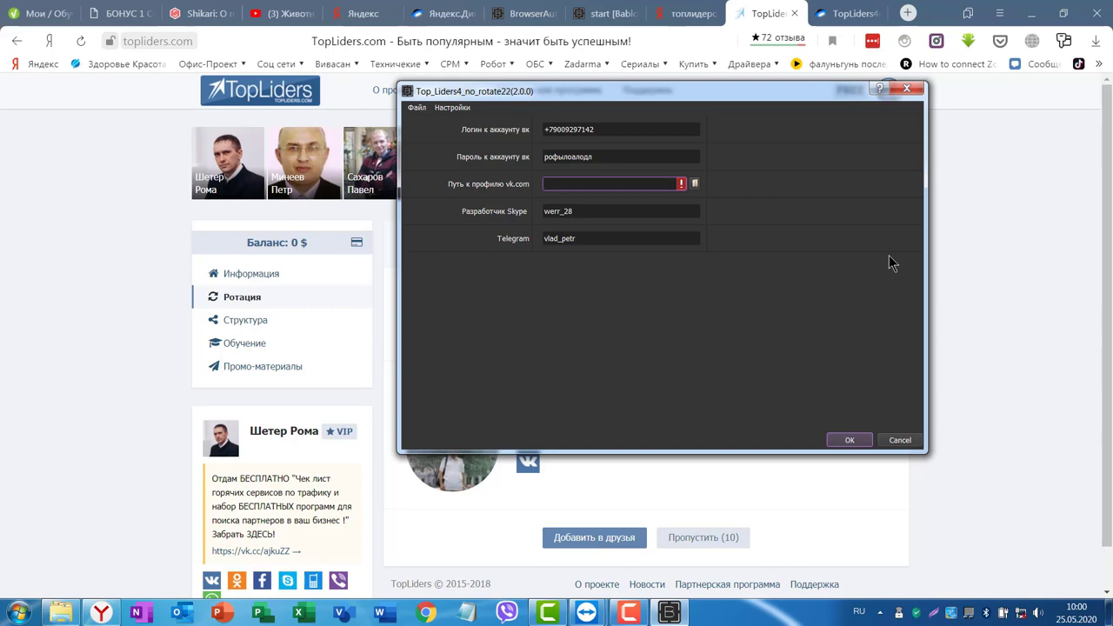
# Arrange the settings and Explorer windows, then open drive Новый том (E:).
pyautogui.click(1032, 13)
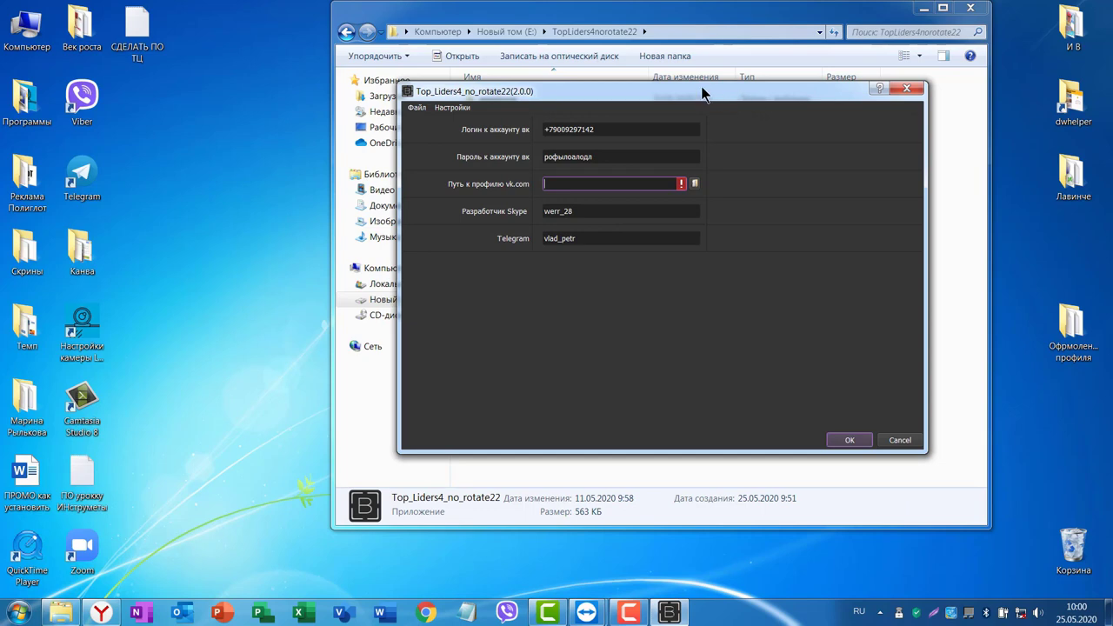
pyautogui.moveTo(705, 94); pyautogui.dragTo(994, 114)
pyautogui.click(635, 24)
pyautogui.moveTo(635, 24); pyautogui.dragTo(411, 24)
pyautogui.click(188, 299)
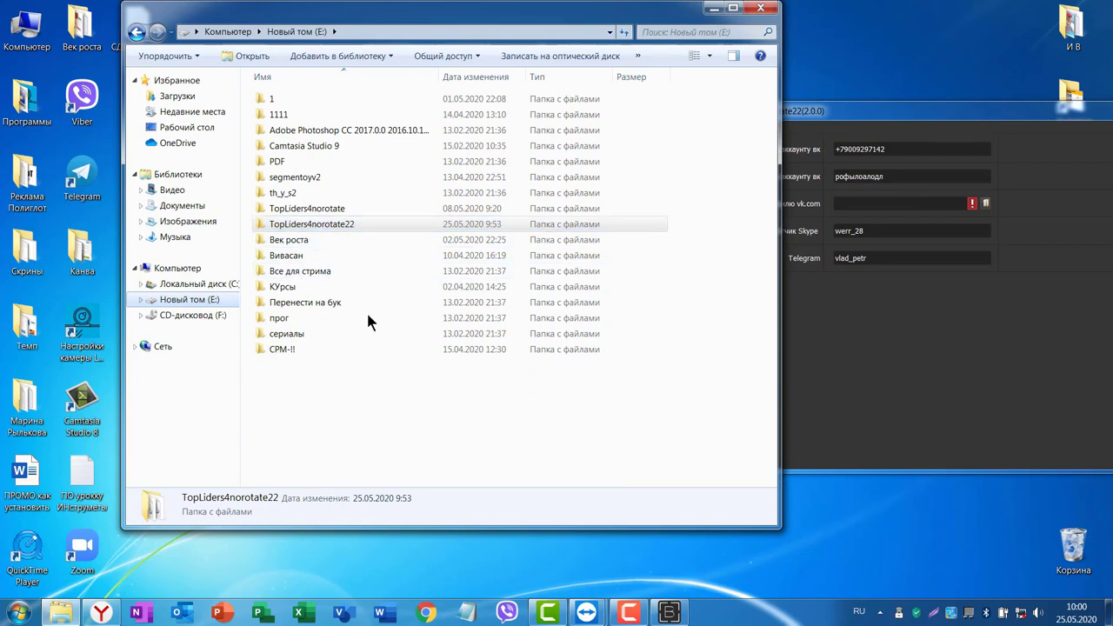
# Create a new folder named Profil on drive E: and open it.
pyautogui.click(302, 409)
pyautogui.rightClick(280, 399)
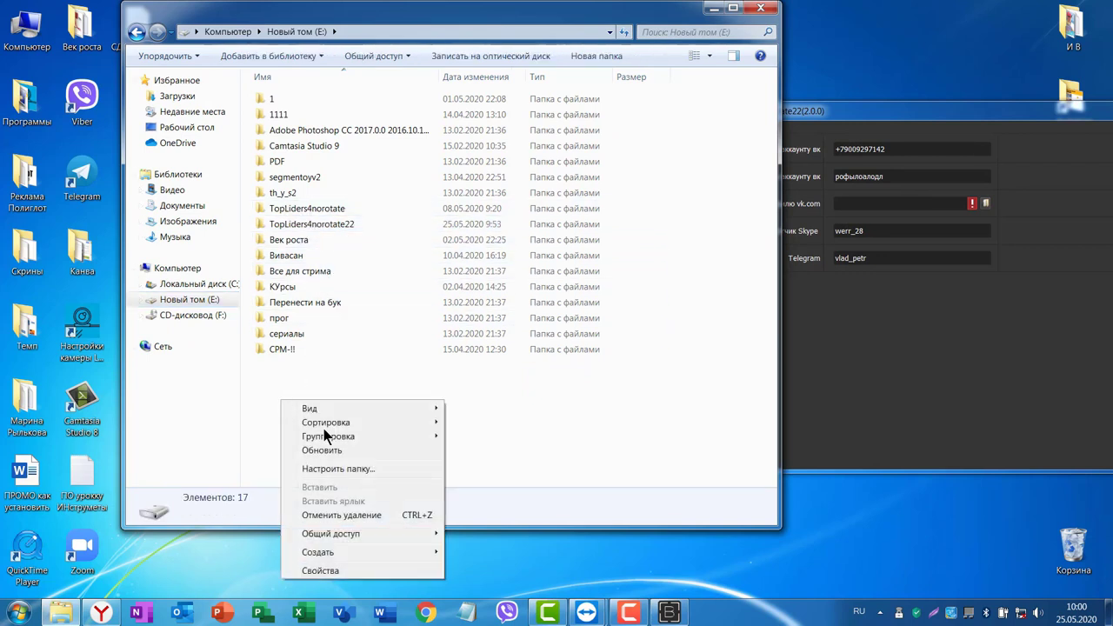
pyautogui.moveTo(331, 553)
pyautogui.click(478, 304)
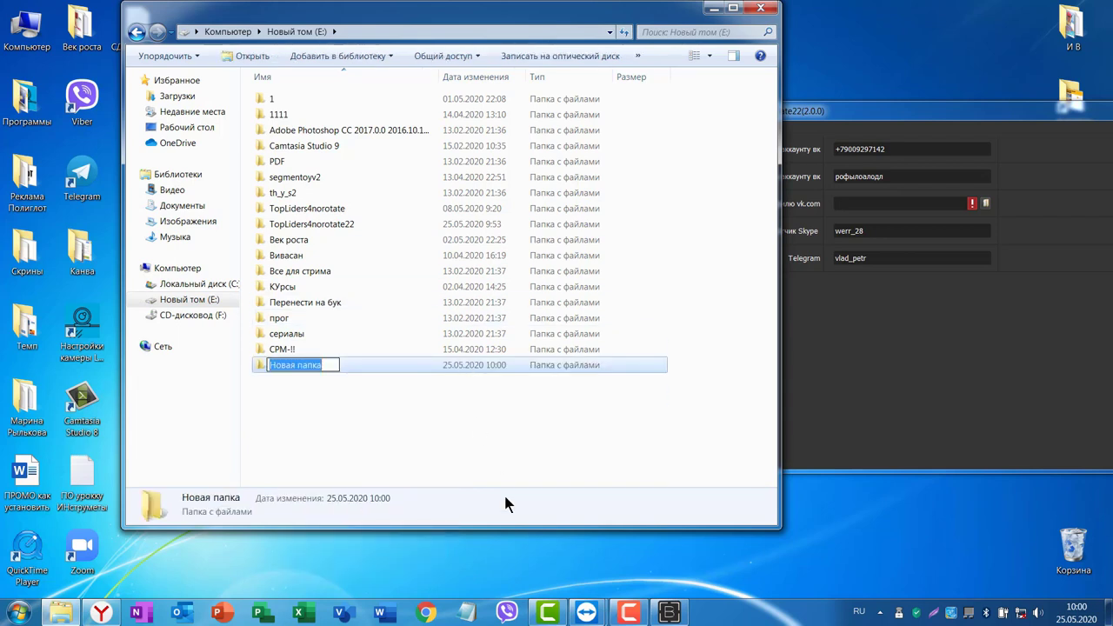
pyautogui.hotkey('alt', 'shift')
pyautogui.write('Profil')
pyautogui.press('Return')
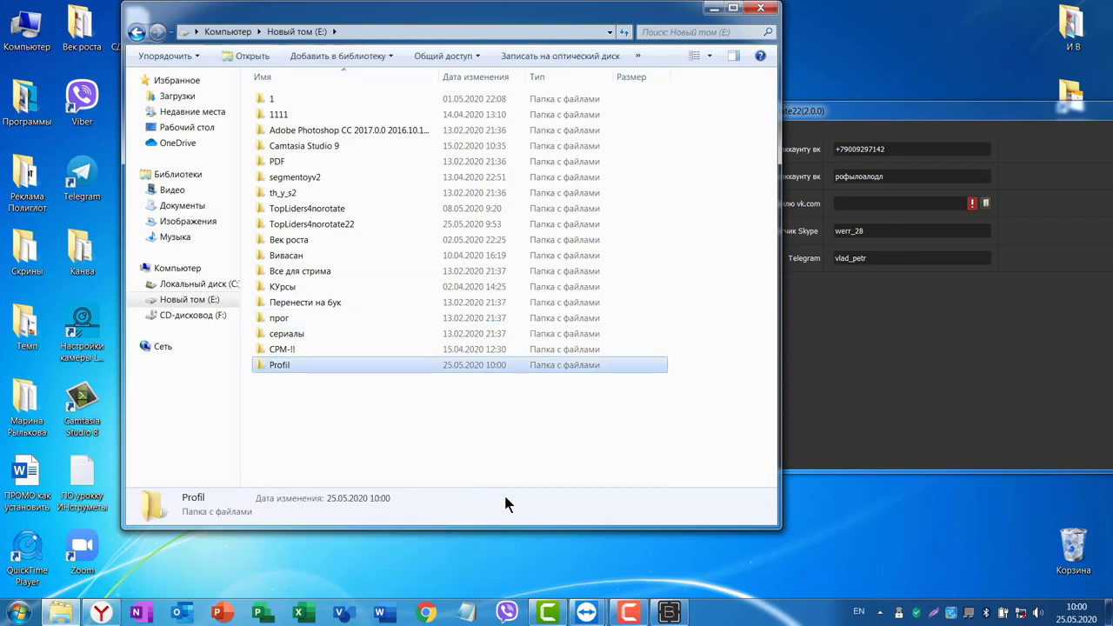
pyautogui.press('Return')
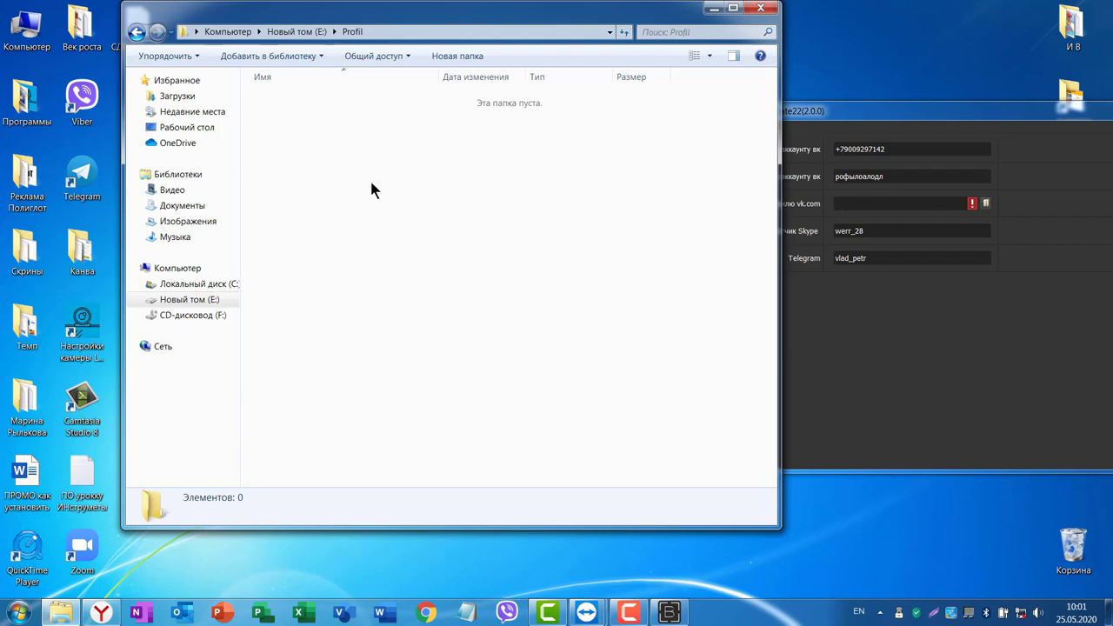
# Create subfolder P1 inside Profil, then switch to the TeamViewer session.
pyautogui.rightClick(363, 174)
pyautogui.moveTo(487, 319)
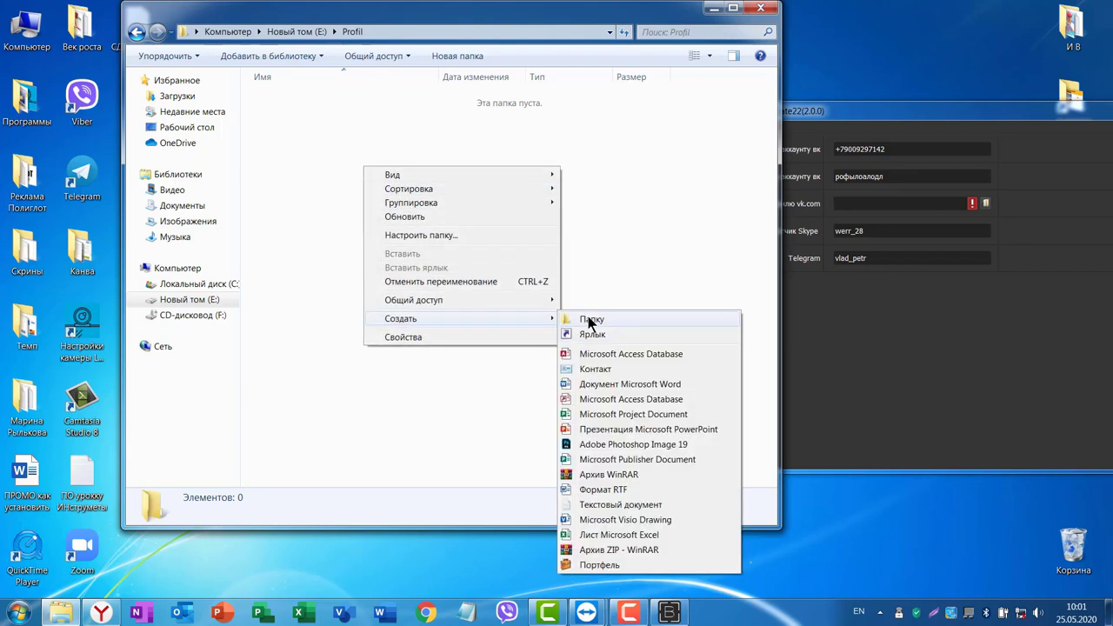
pyautogui.click(587, 320)
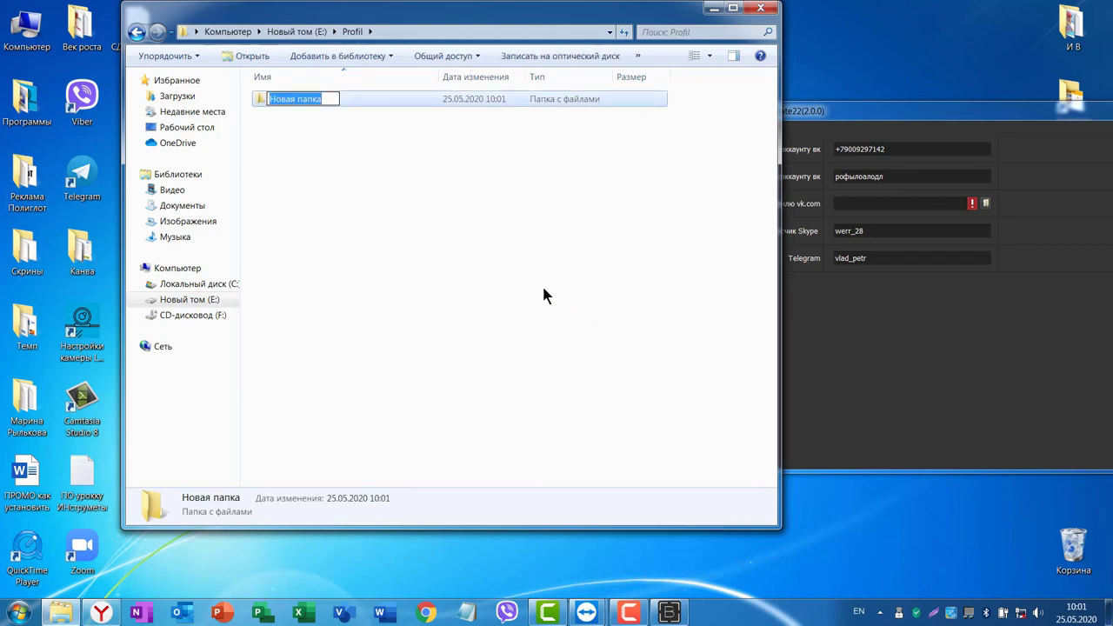
pyautogui.write('P1')
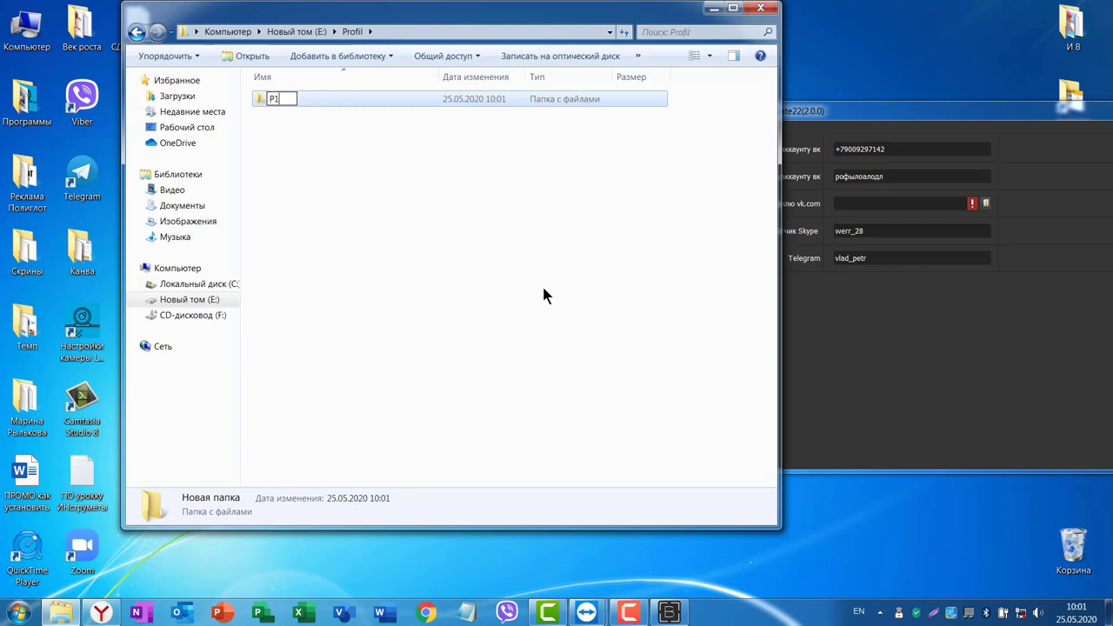
pyautogui.press('Return')
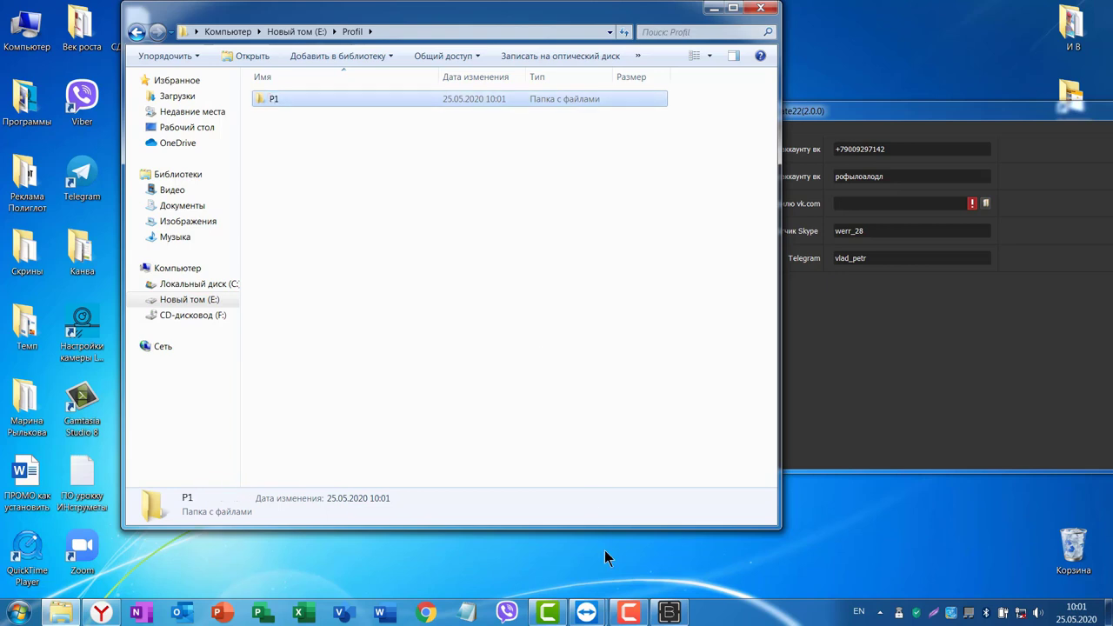
pyautogui.click(586, 612)
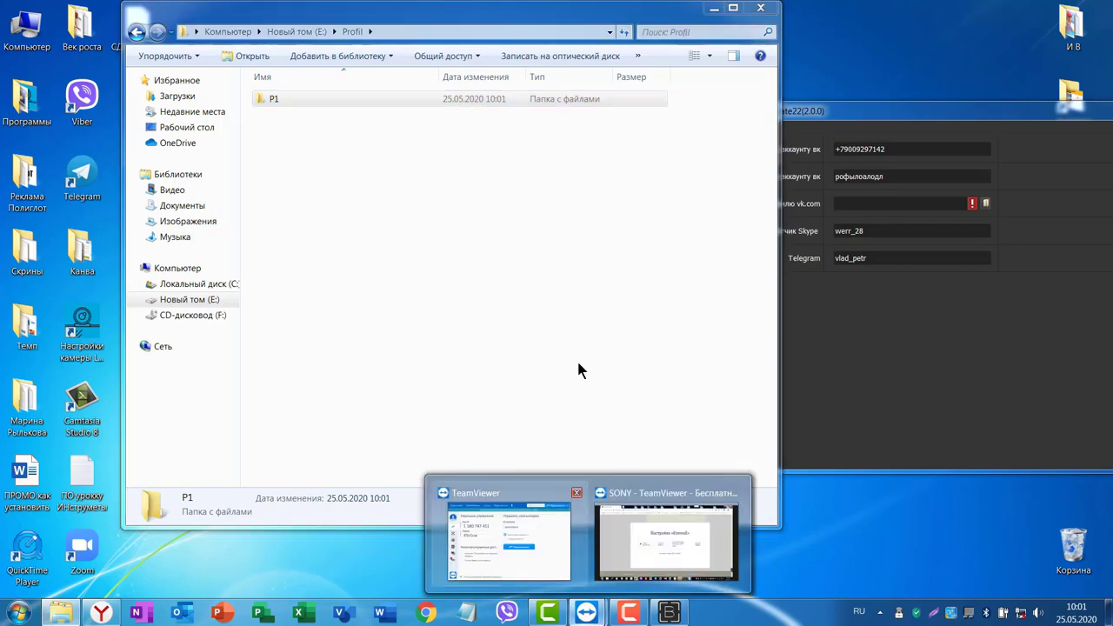
pyautogui.click(661, 487)
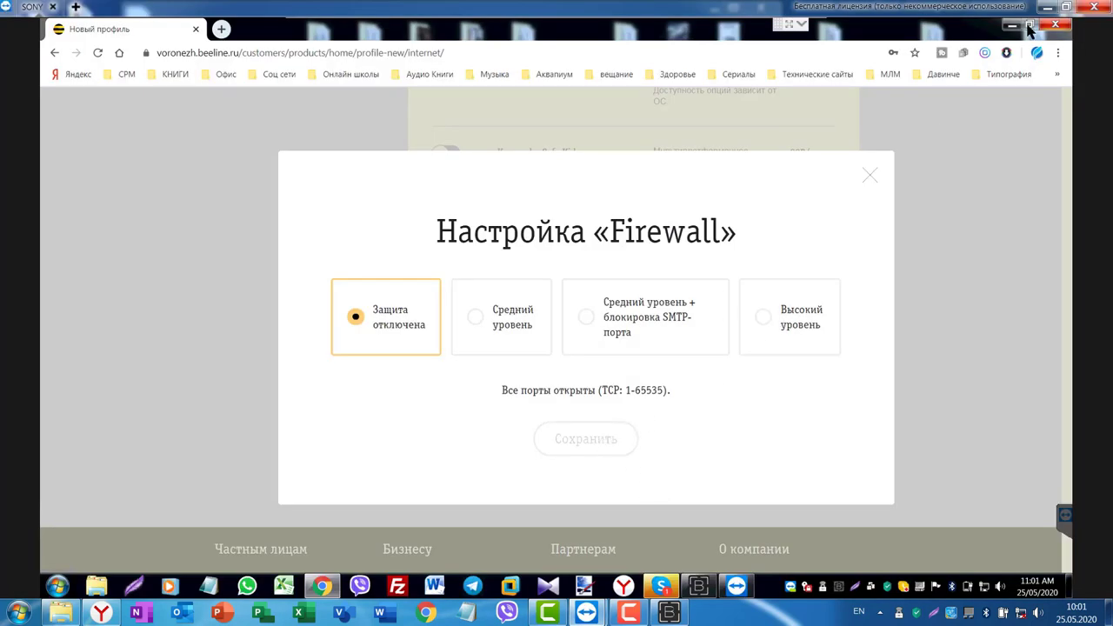
# Inspect the remote C:\Profil folder, then minimize it and the TeamViewer session.
pyautogui.click(1013, 24)
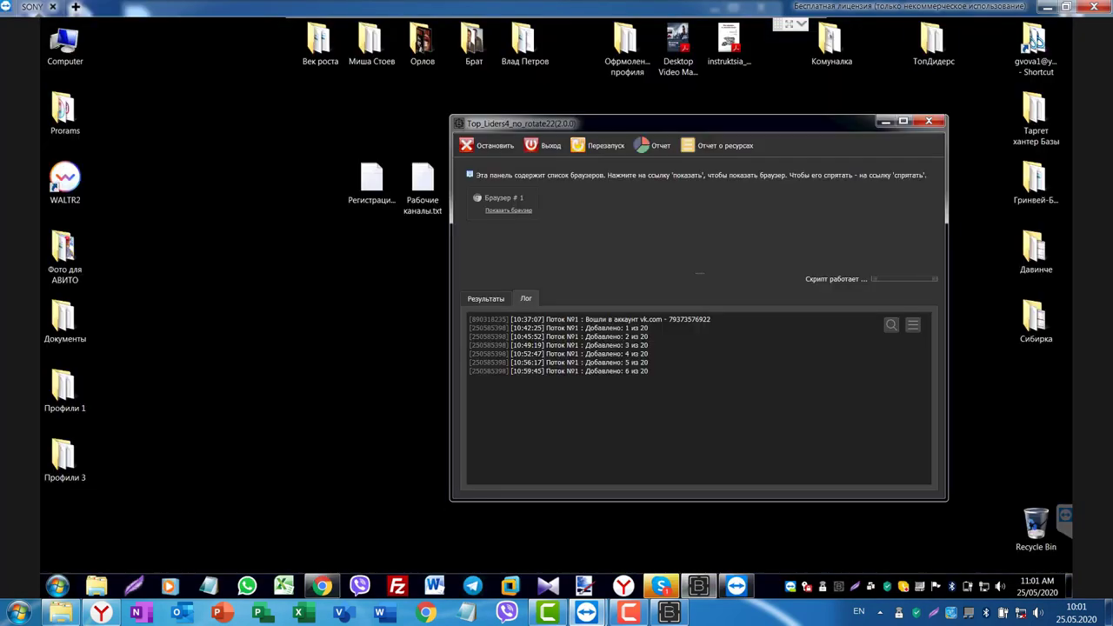
pyautogui.doubleClick(64, 42)
pyautogui.doubleClick(185, 162)
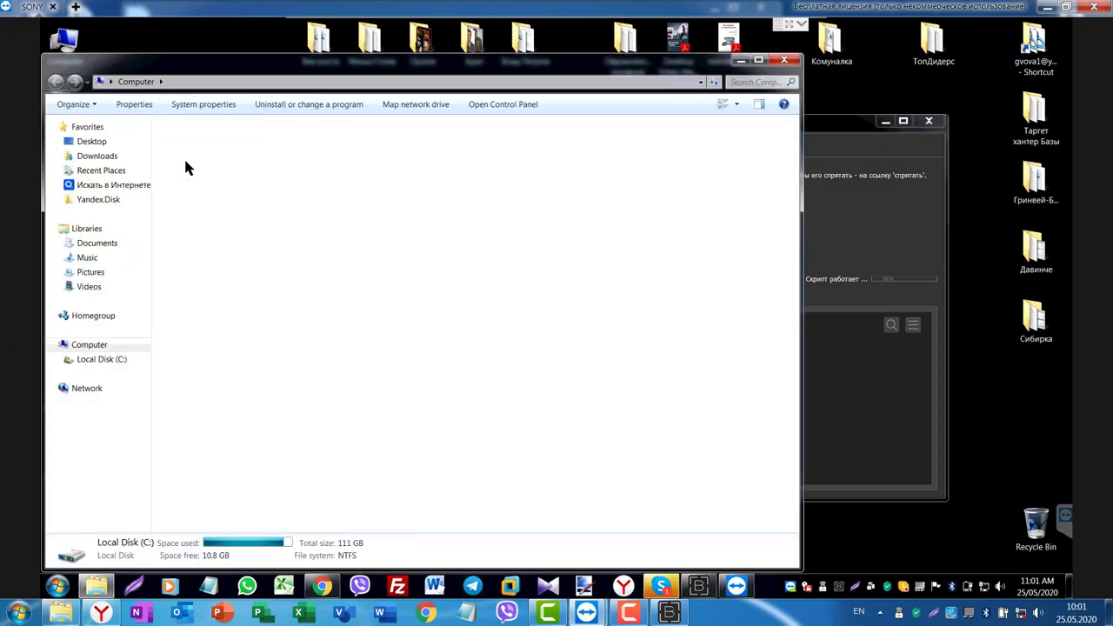
pyautogui.scroll(-1, 606, 406)
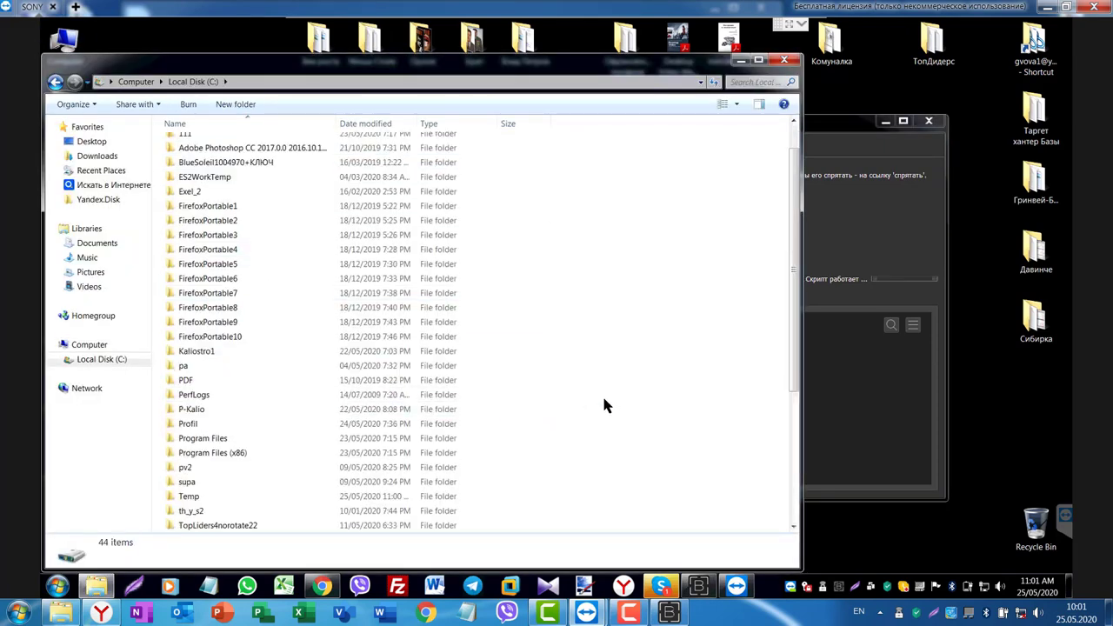
pyautogui.doubleClick(181, 427)
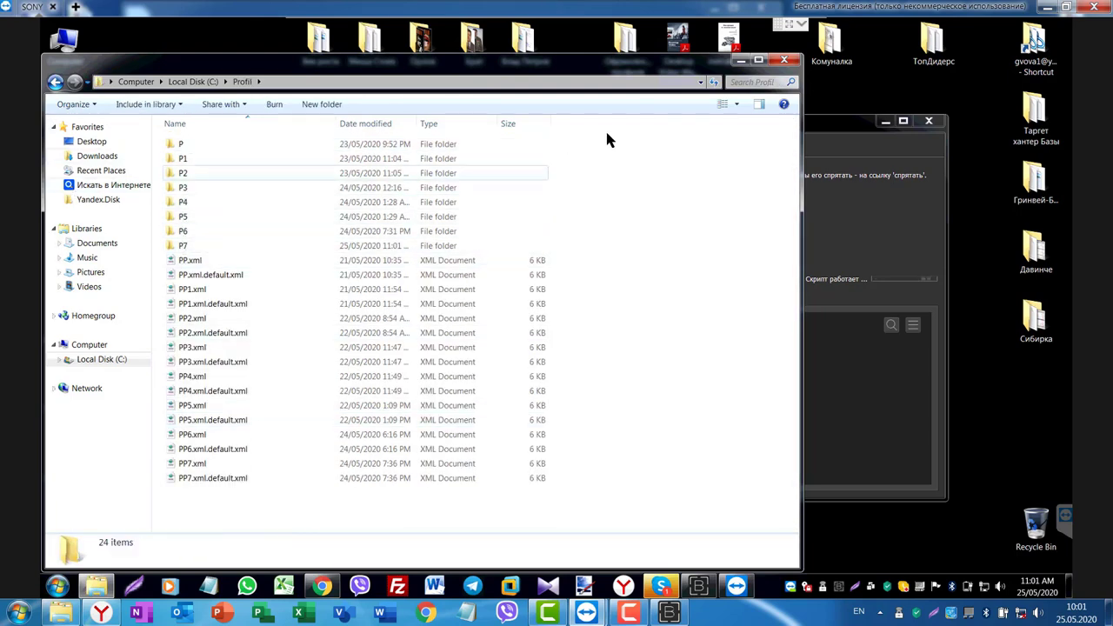
pyautogui.click(740, 59)
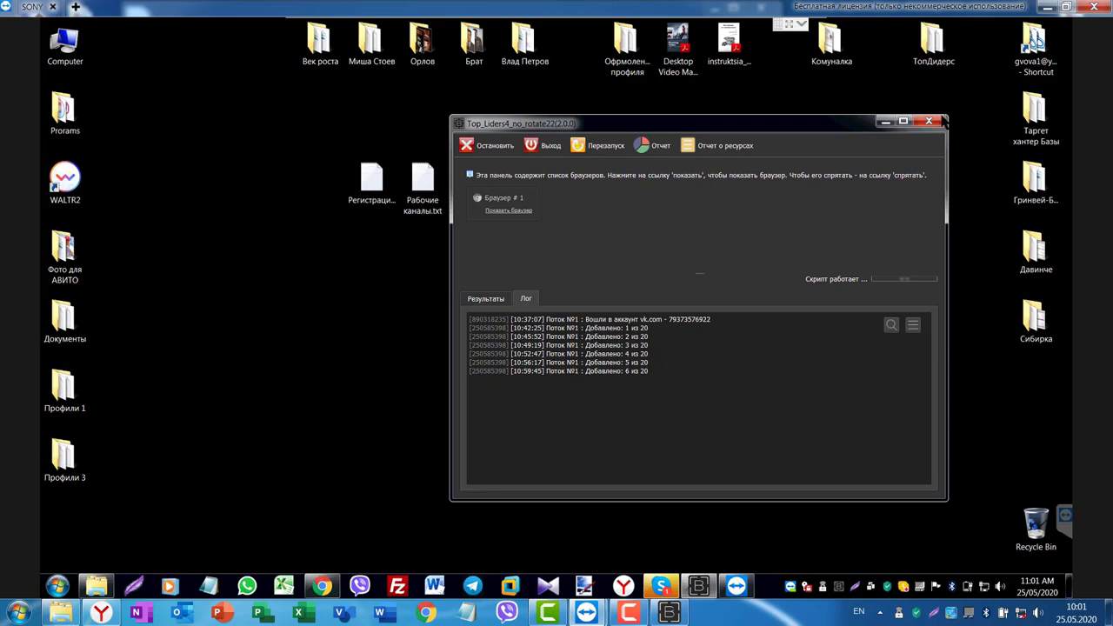
pyautogui.click(1048, 7)
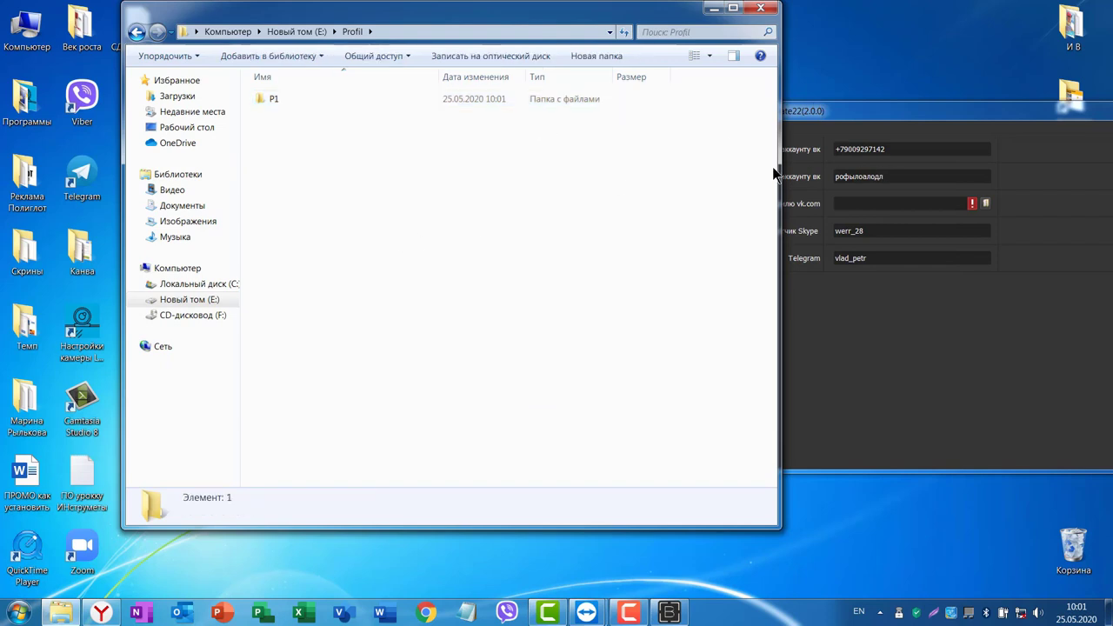
# Fit Explorer beside the Top_Liders settings with P1 selected, then browse for the vk.com path.
pyautogui.moveTo(774, 174); pyautogui.dragTo(559, 174)
pyautogui.moveTo(387, 15); pyautogui.dragTo(417, 23)
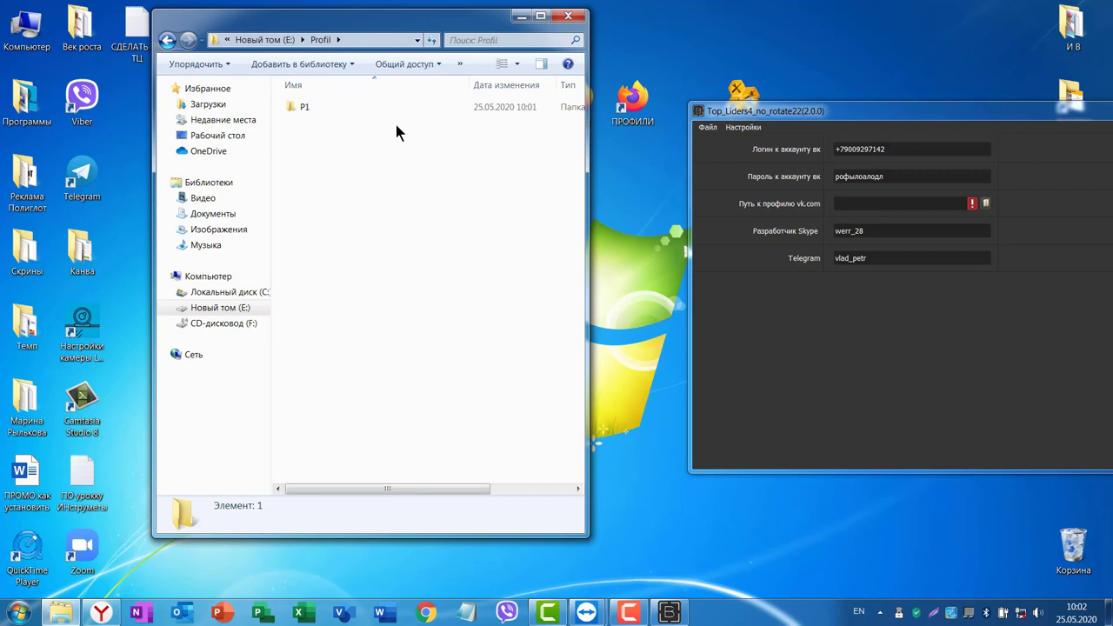
pyautogui.click(304, 109)
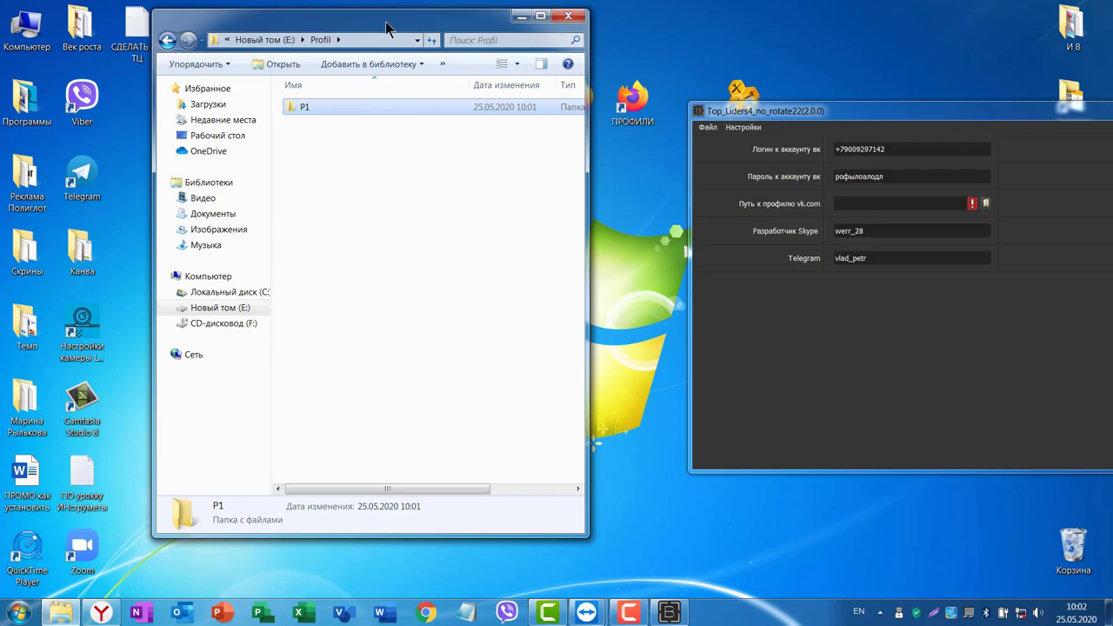
pyautogui.moveTo(386, 26); pyautogui.dragTo(441, 121)
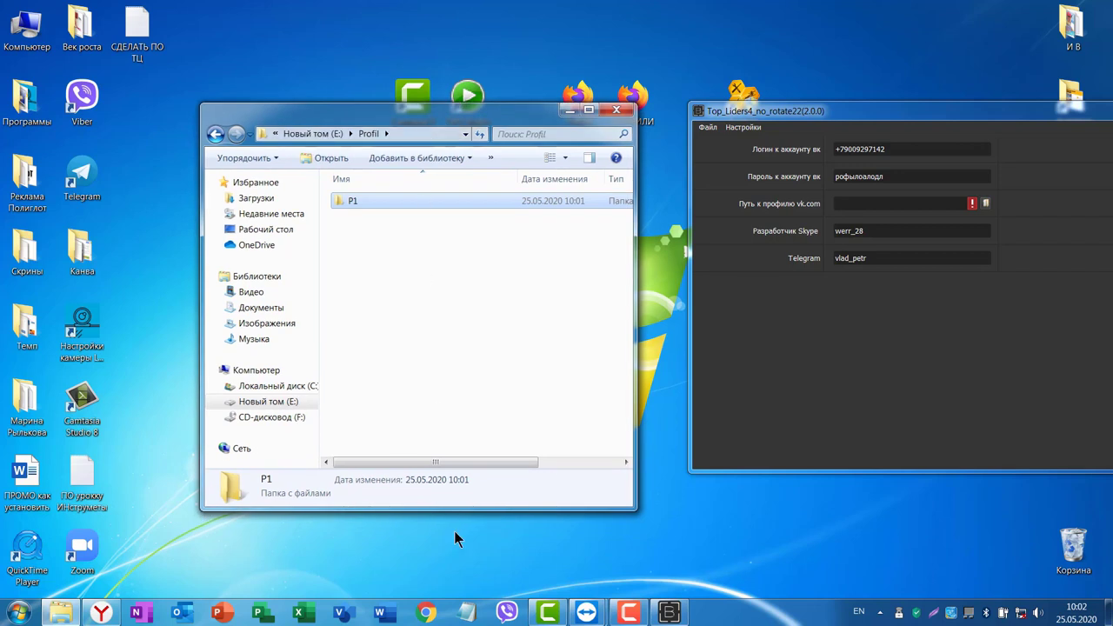
pyautogui.moveTo(454, 510); pyautogui.dragTo(455, 476)
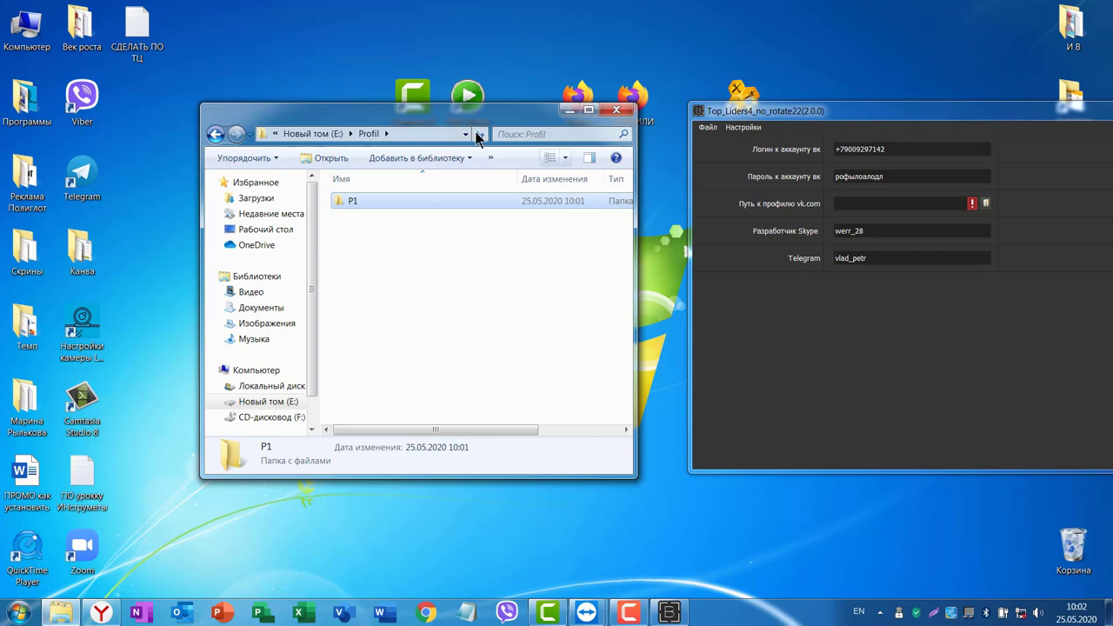
pyautogui.moveTo(438, 117); pyautogui.dragTo(463, 115)
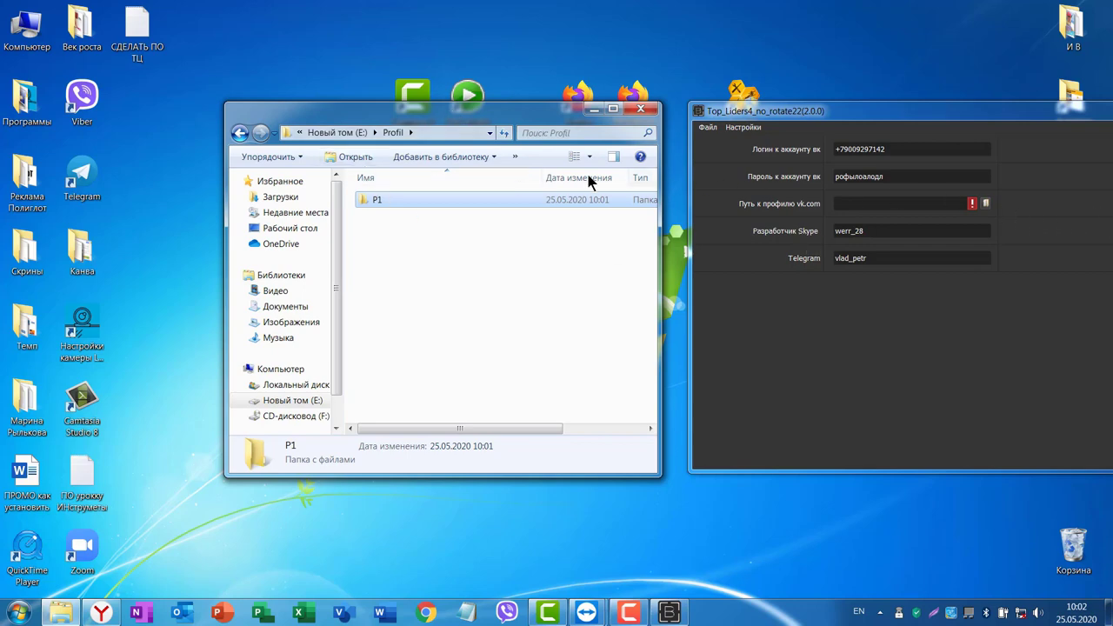
pyautogui.click(985, 205)
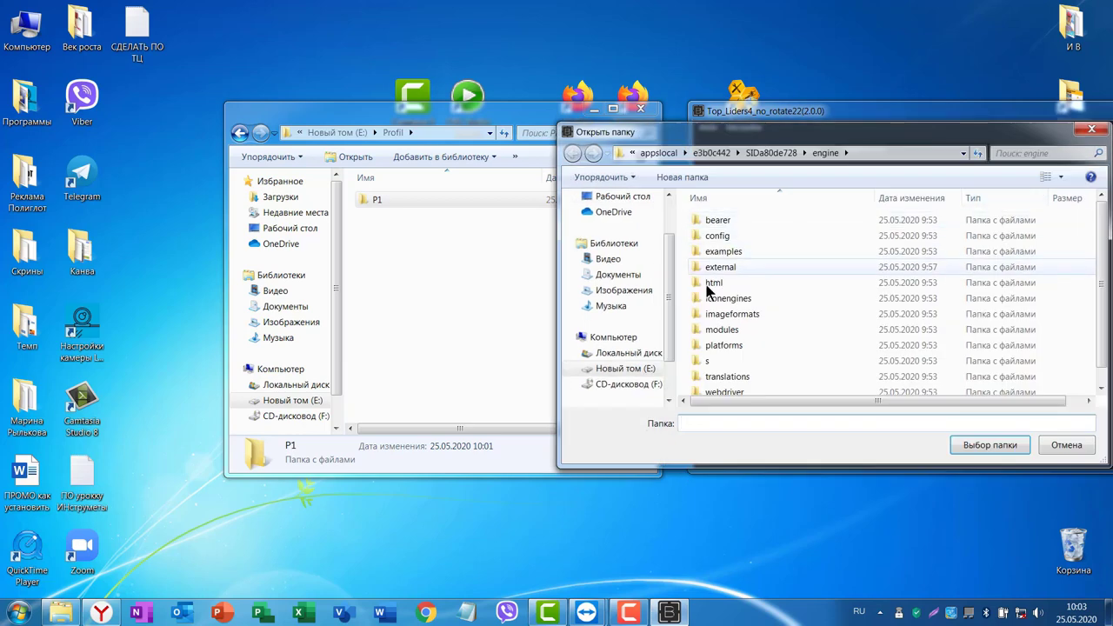
# Pick E:\Profil\P1 in the Открыть папку dialog as the vk.com profile folder.
pyautogui.click(633, 369)
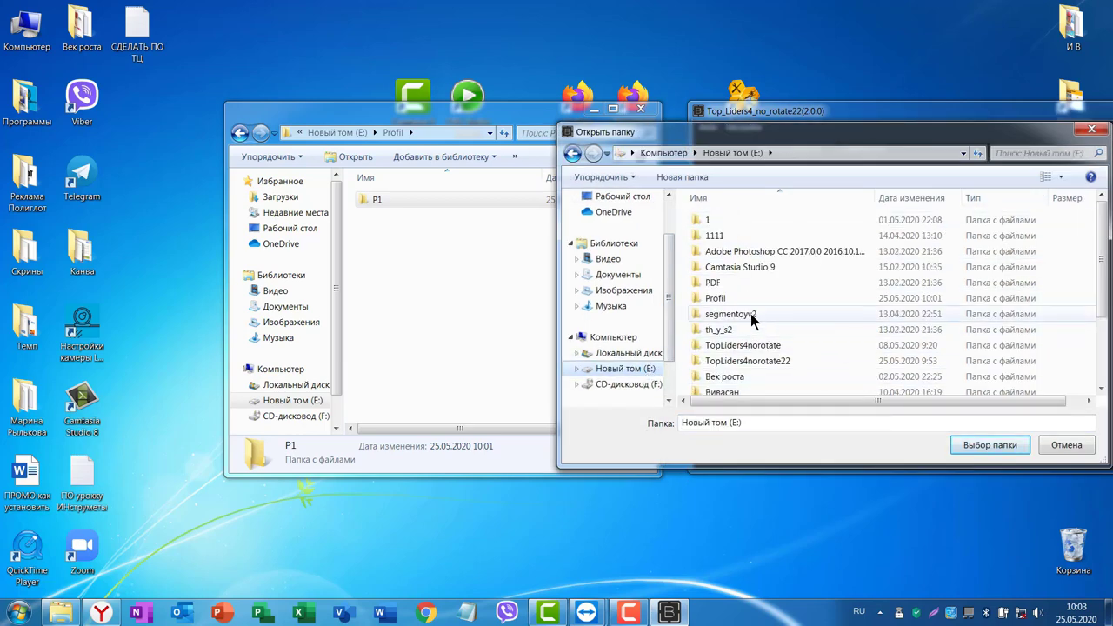
pyautogui.doubleClick(715, 300)
pyautogui.click(704, 222)
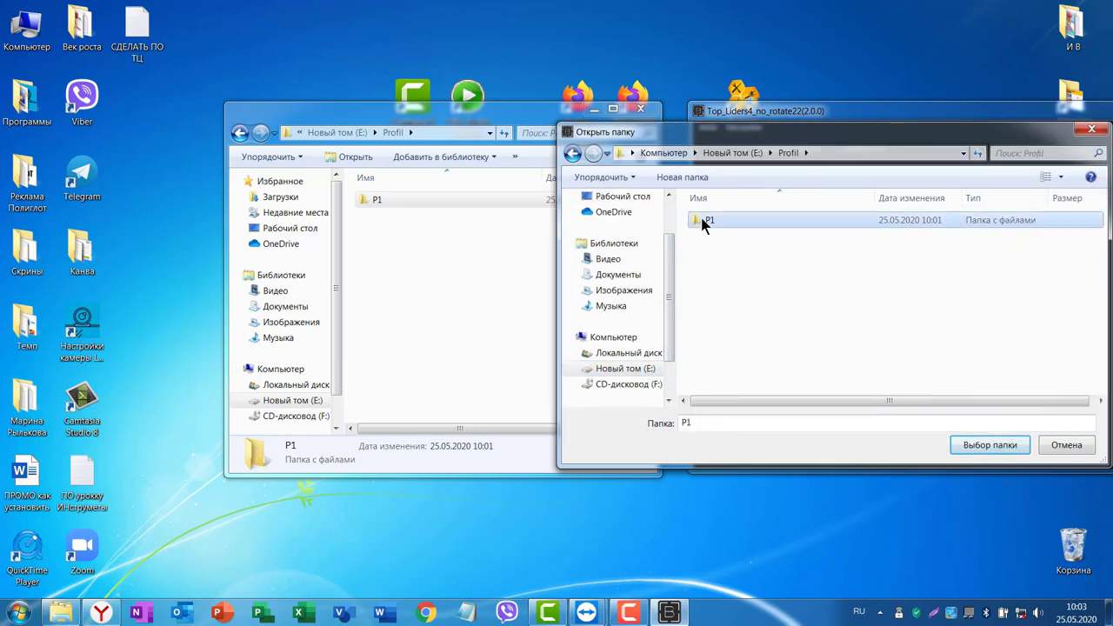
pyautogui.doubleClick(705, 222)
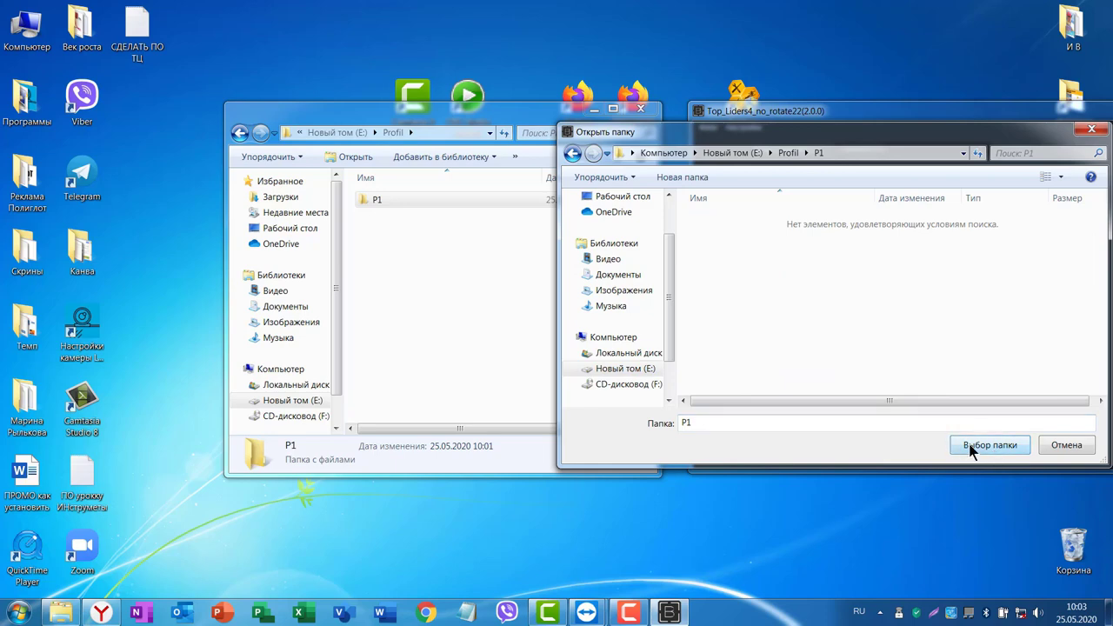
pyautogui.click(972, 447)
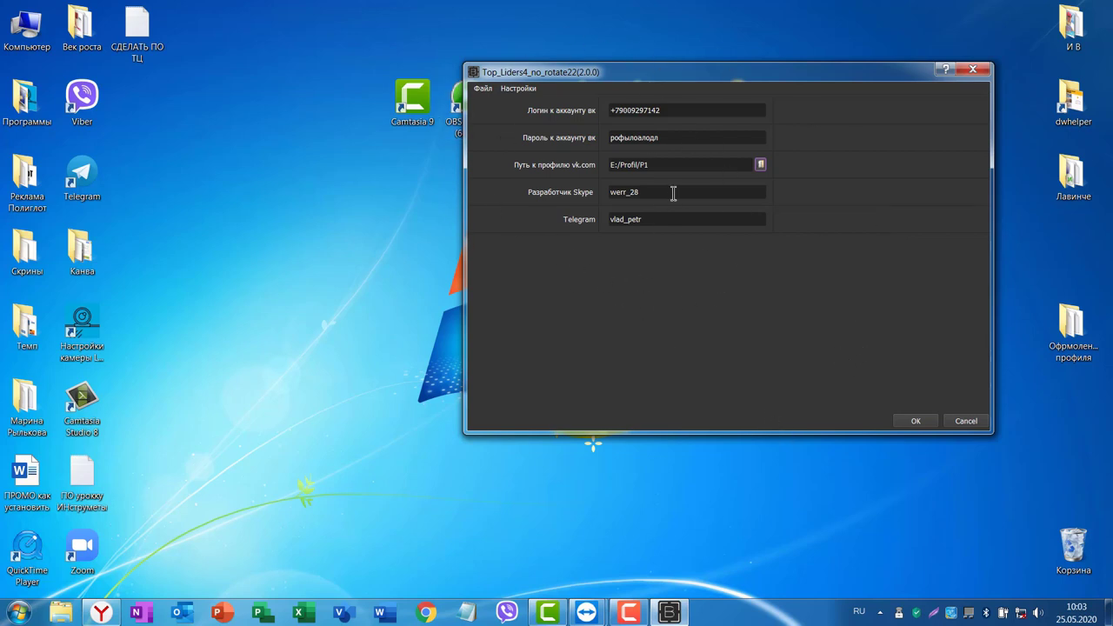
# Start saving the settings to a project file and navigate to E:\Profil.
pyautogui.click(481, 89)
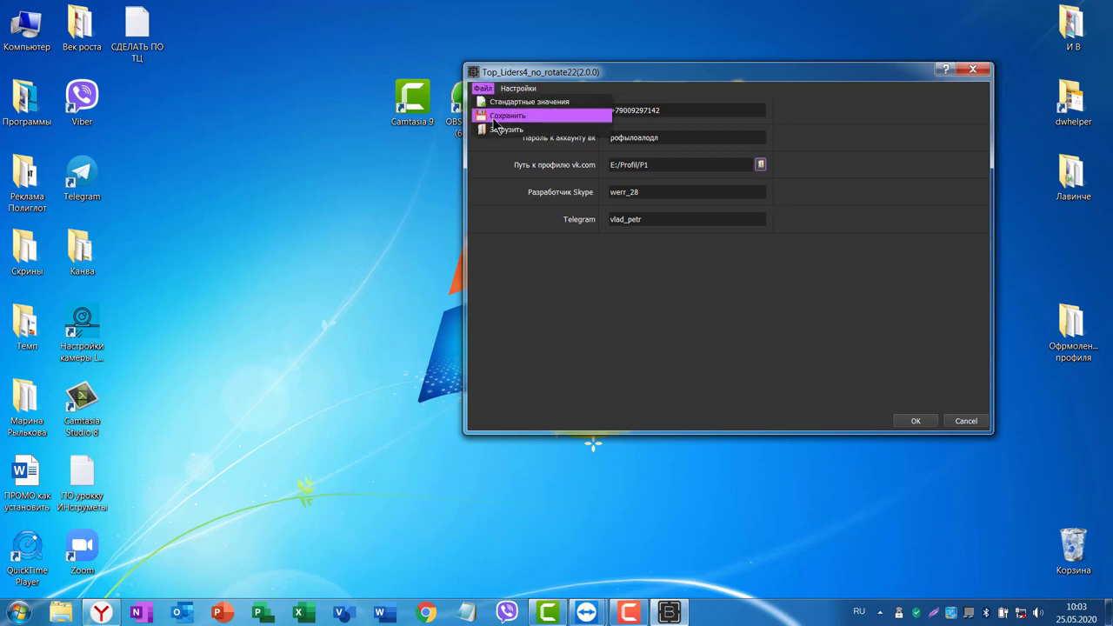
pyautogui.click(507, 115)
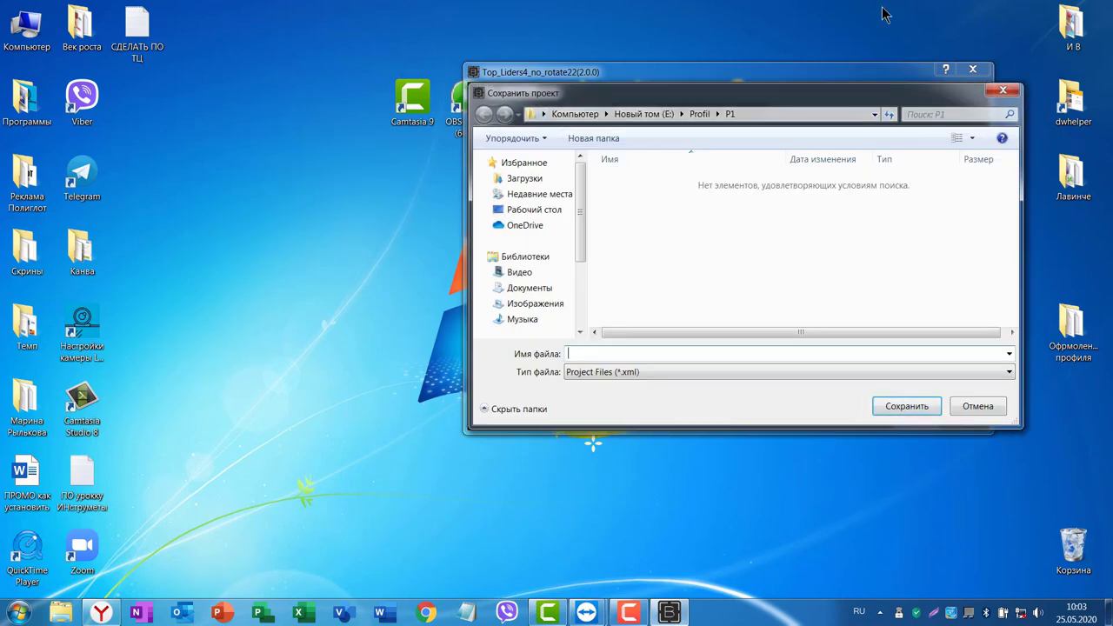
pyautogui.moveTo(848, 93); pyautogui.dragTo(710, 264)
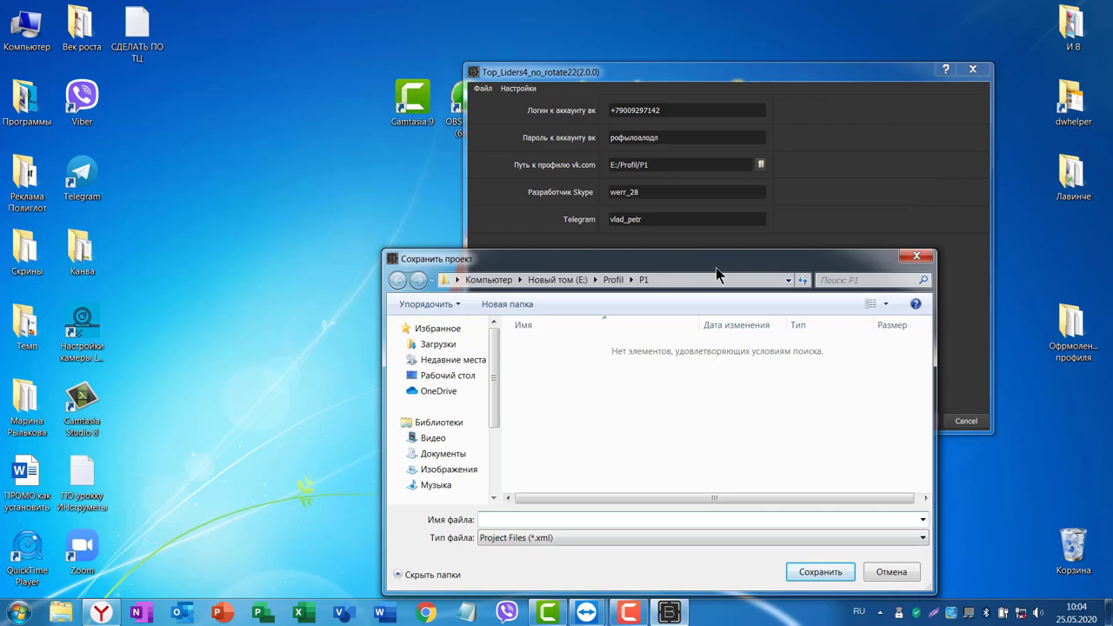
pyautogui.moveTo(721, 274); pyautogui.dragTo(656, 129)
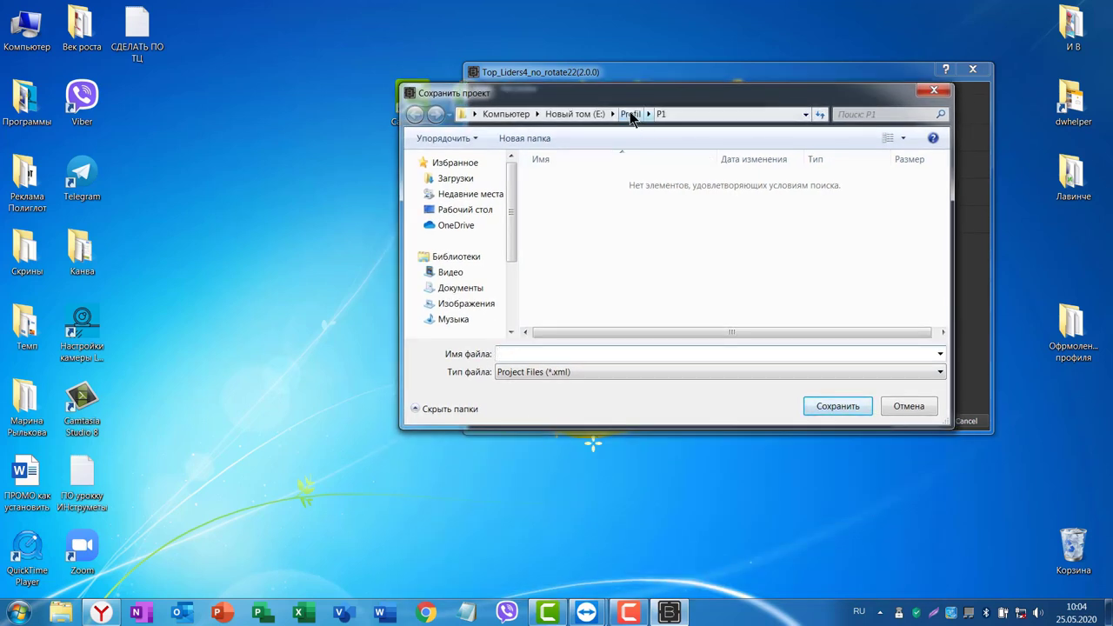
pyautogui.click(628, 114)
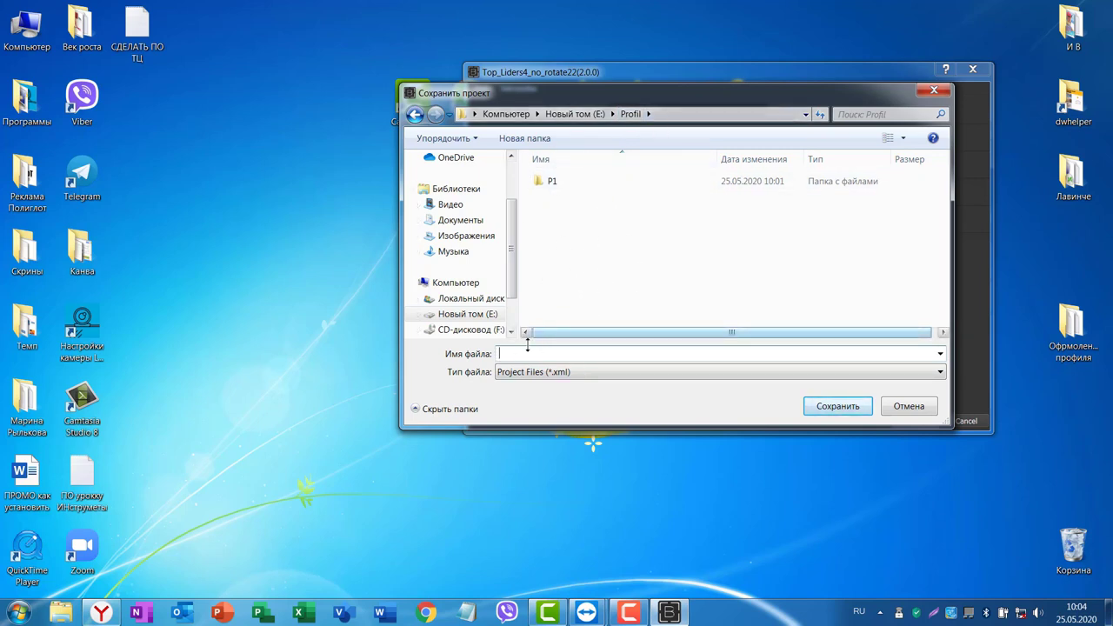
# Enter the file name, save the XML settings file, and close the settings window.
pyautogui.write('331')
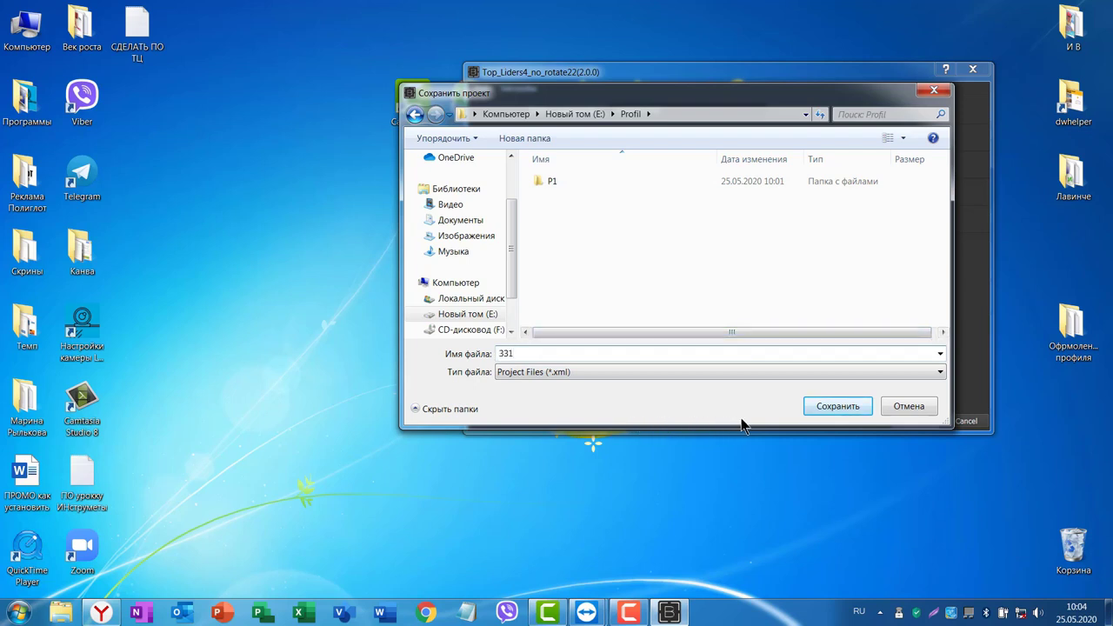
pyautogui.press('BackSpace')
pyautogui.press('BackSpace')
pyautogui.press('BackSpace')
pyautogui.hotkey('alt', 'shift')
pyautogui.write('PP')
pyautogui.click(841, 411)
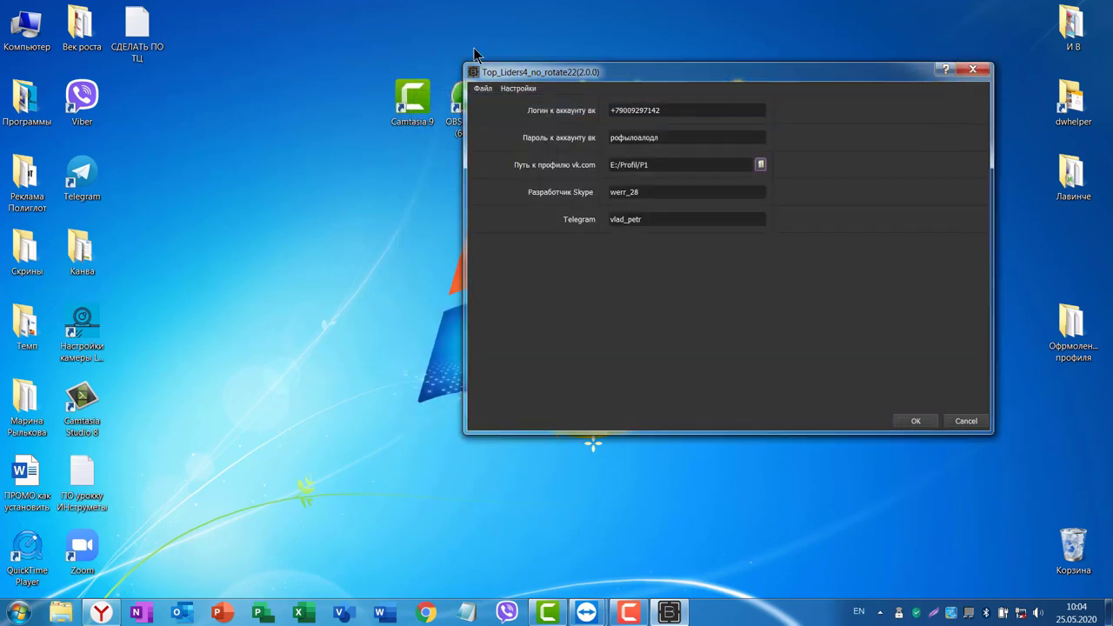
pyautogui.click(966, 422)
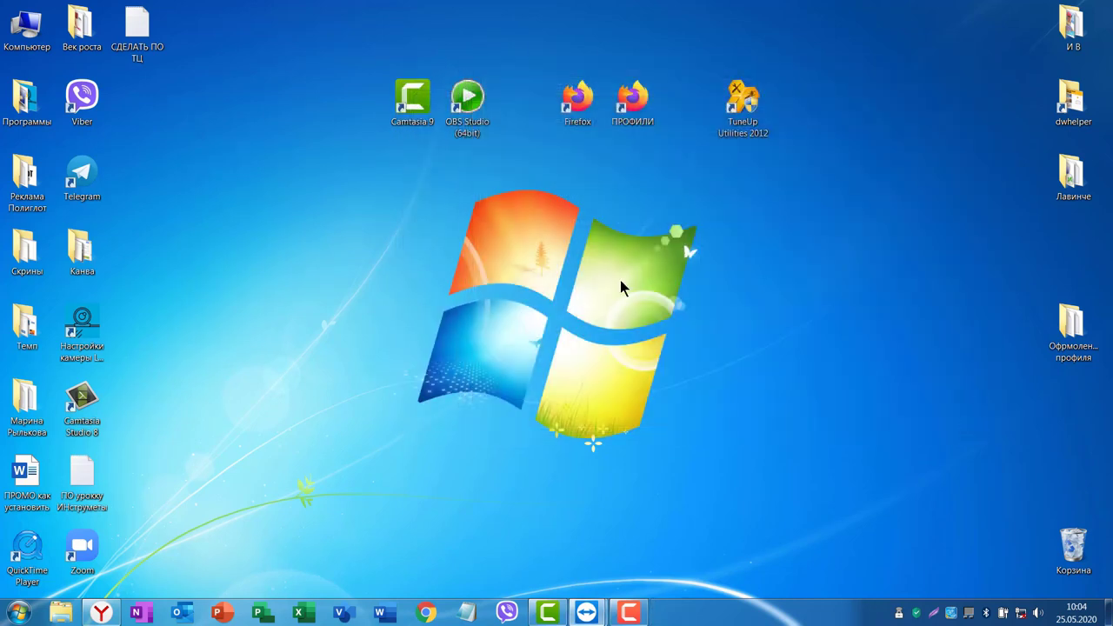
# Relaunch Top_Liders4_no_rotate22 from the TopLiders4norotate22 folder on drive E.
pyautogui.click(68, 613)
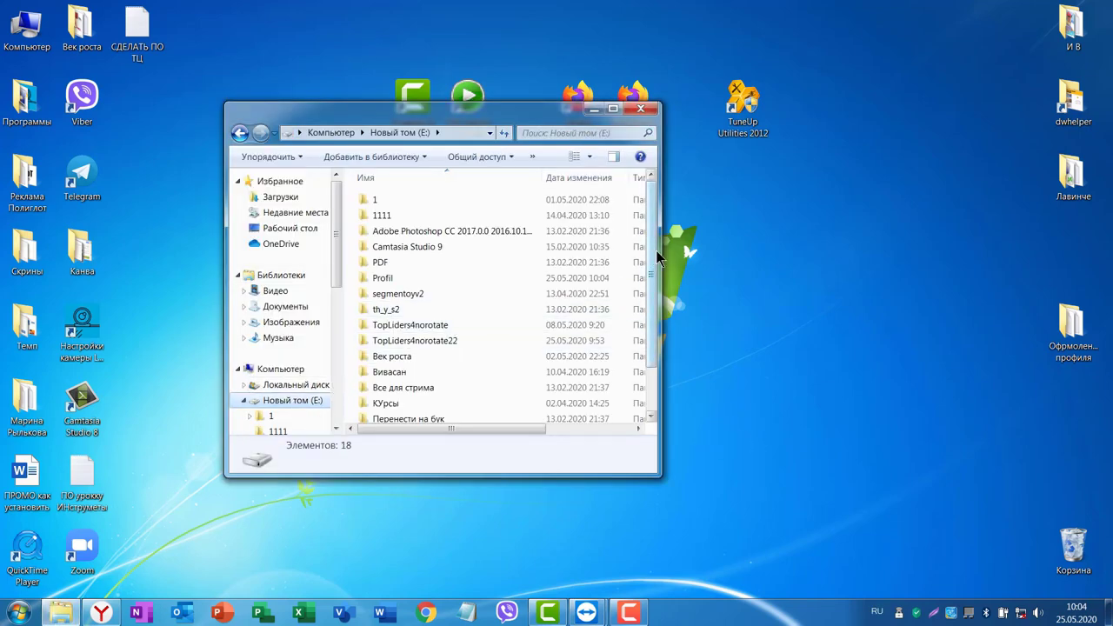
pyautogui.doubleClick(414, 340)
pyautogui.doubleClick(410, 418)
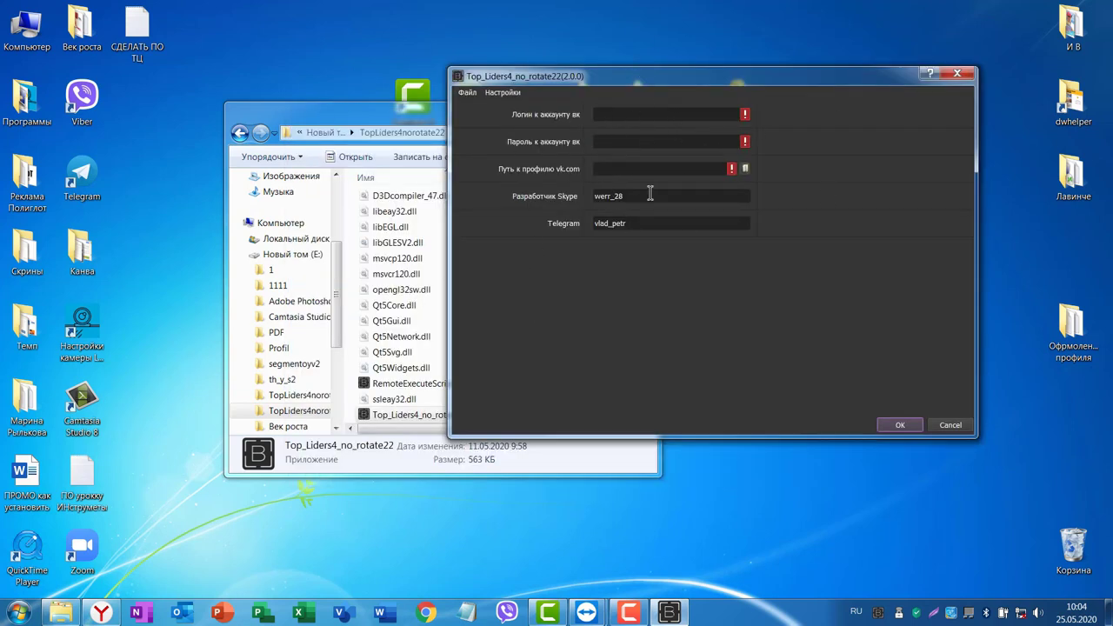
# Load the PP! settings file from E:\Profil via Файл > Загрузить.
pyautogui.click(467, 93)
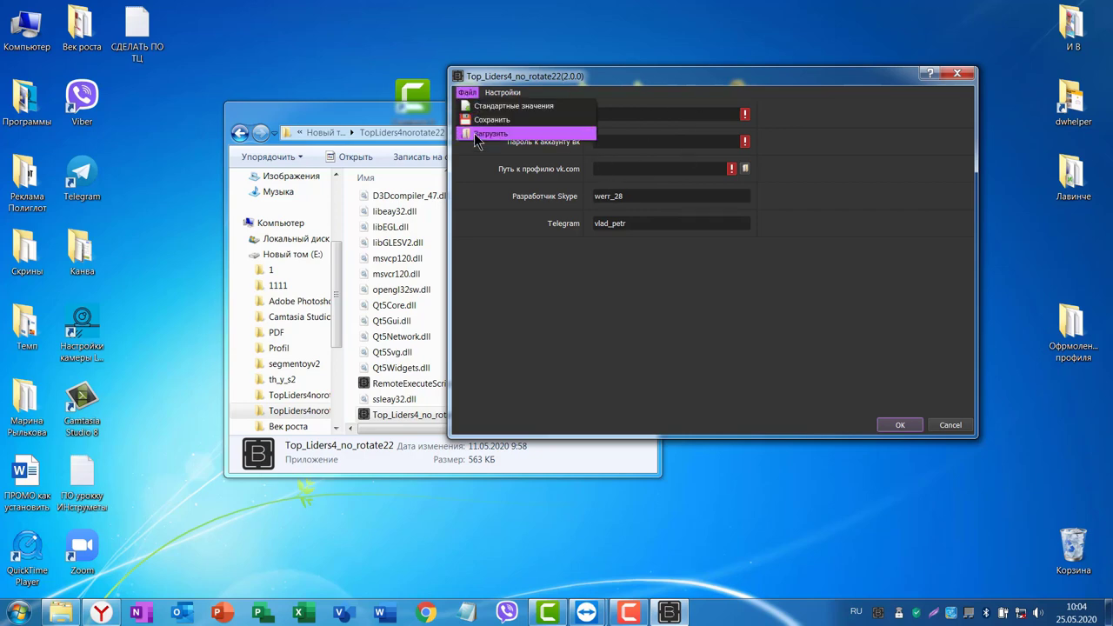
pyautogui.click(480, 135)
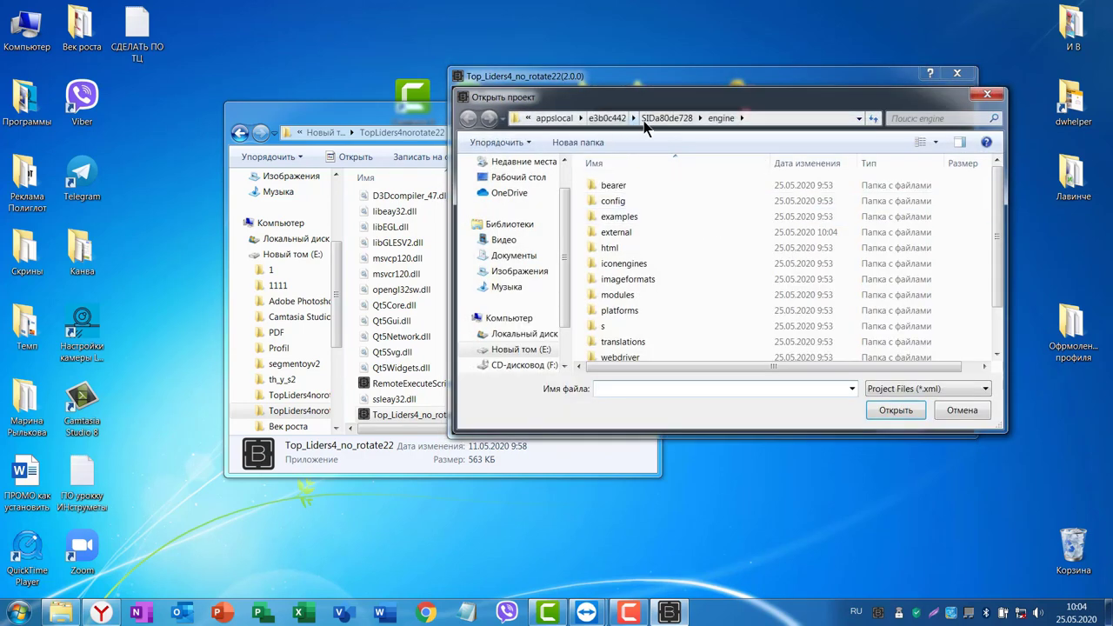
pyautogui.click(543, 349)
pyautogui.moveTo(1000, 255); pyautogui.dragTo(995, 310)
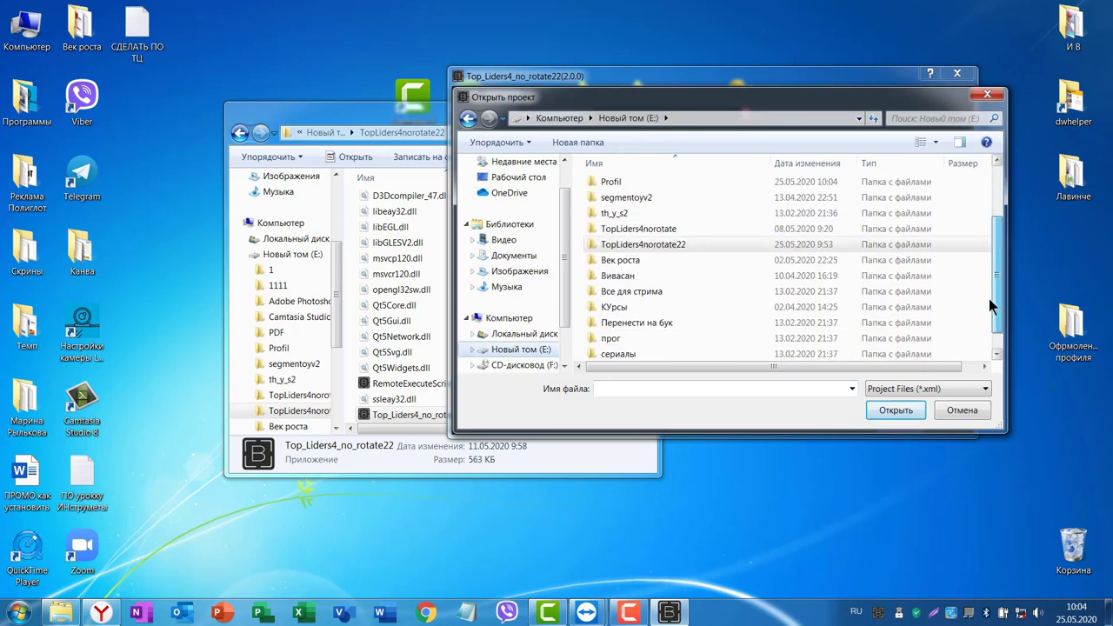
pyautogui.doubleClick(612, 184)
pyautogui.click(607, 201)
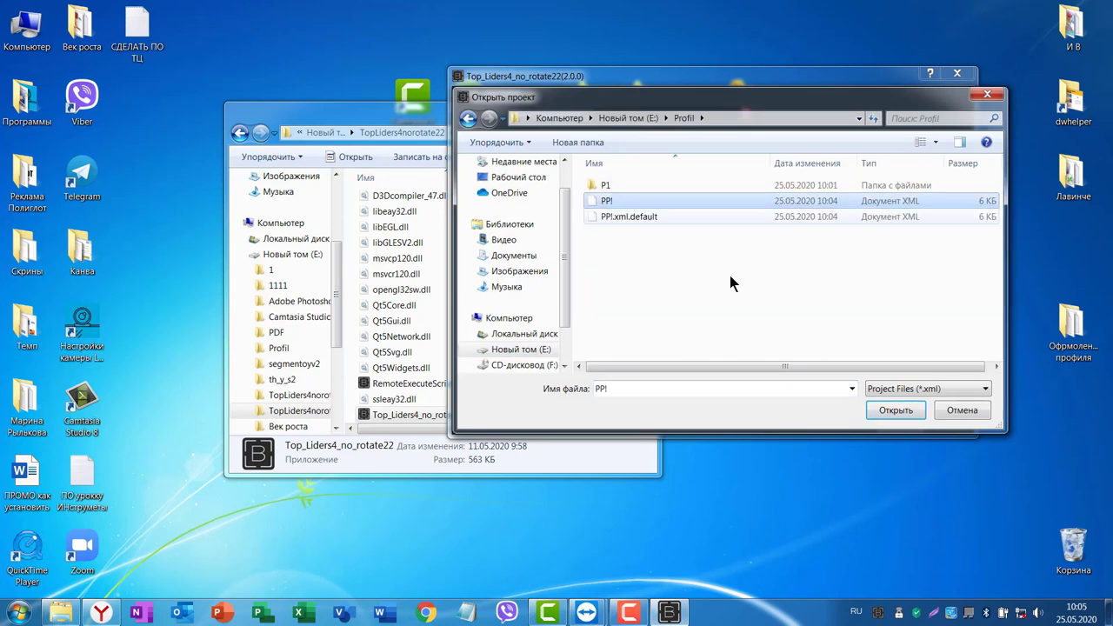
pyautogui.click(890, 410)
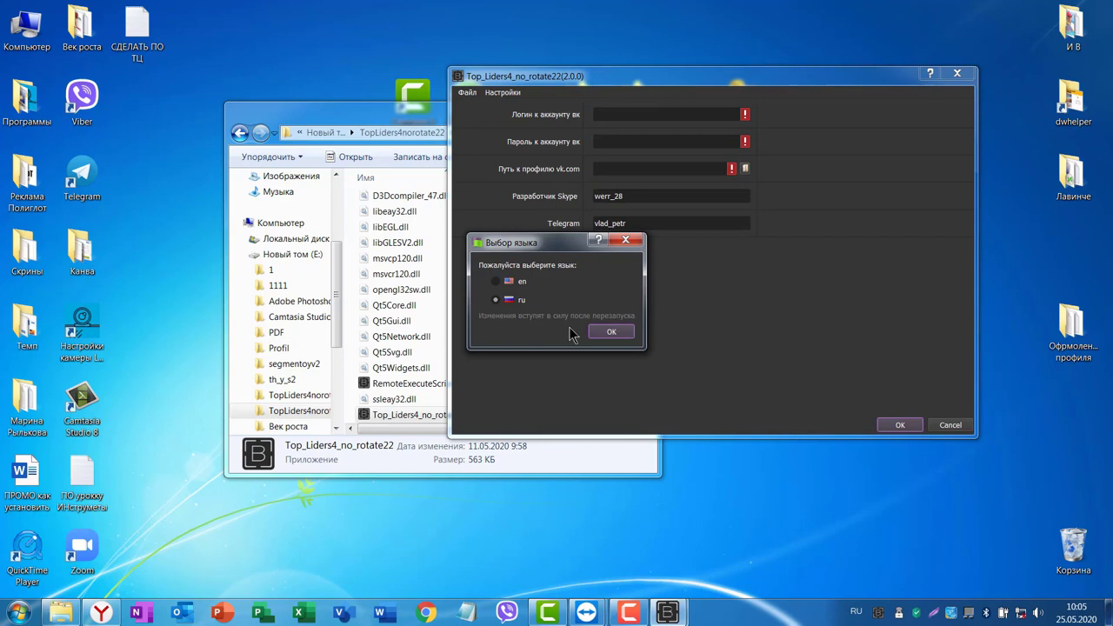
# Confirm the ru language choice so PP! values load, then minimize Explorer.
pyautogui.moveTo(571, 249); pyautogui.dragTo(823, 253)
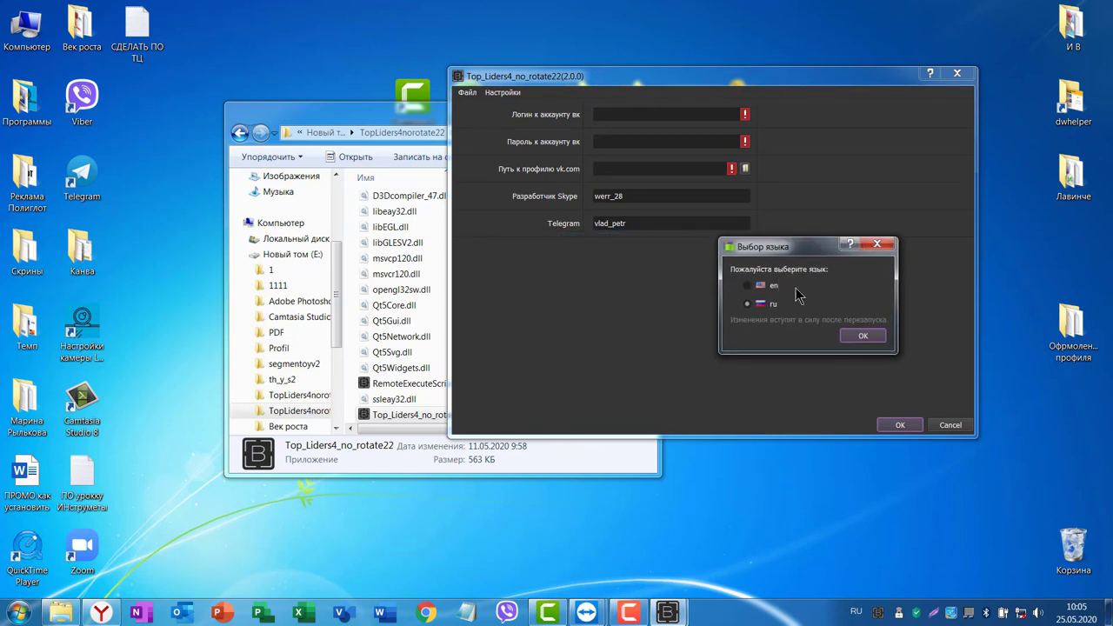
pyautogui.click(864, 337)
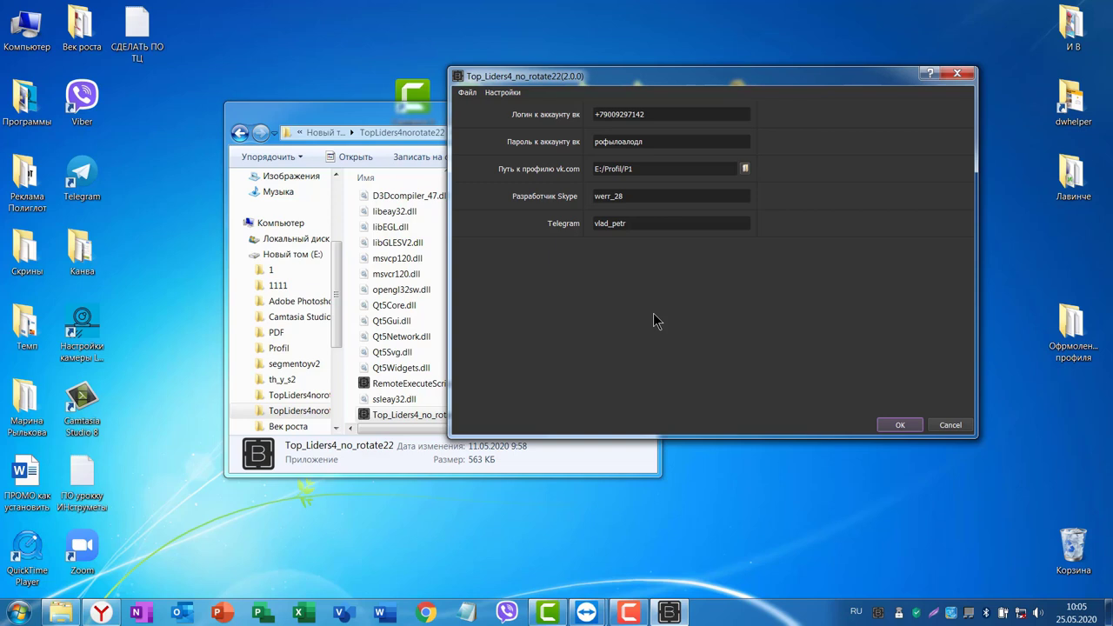
pyautogui.click(409, 118)
pyautogui.click(590, 110)
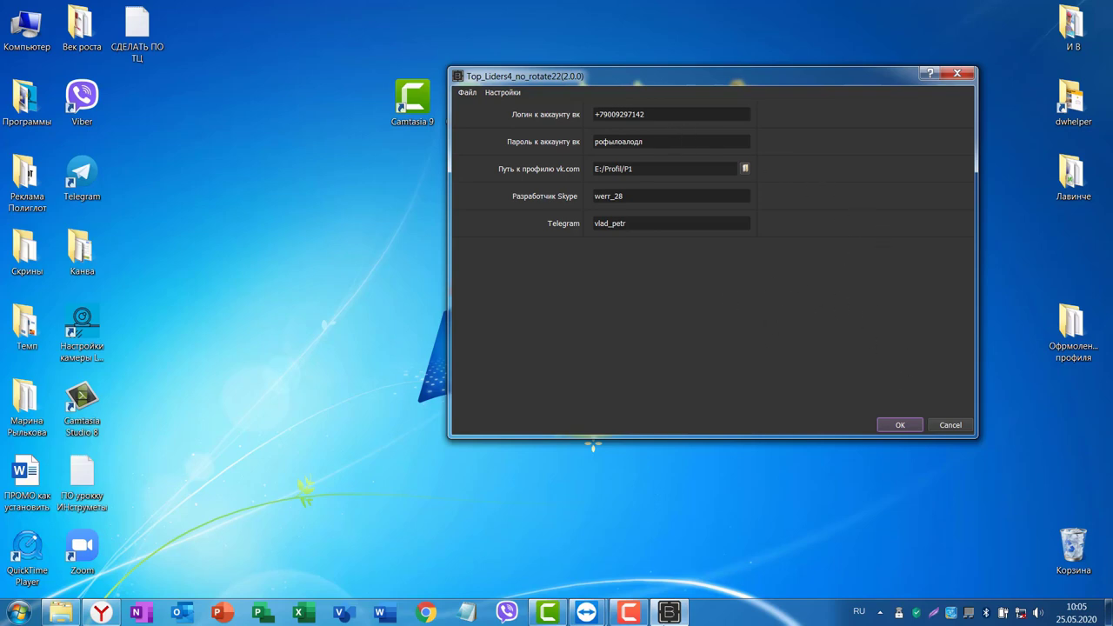
# Open the SONY TeamViewer session and minimize, then restore, the remote Top_Liders window.
pyautogui.click(587, 612)
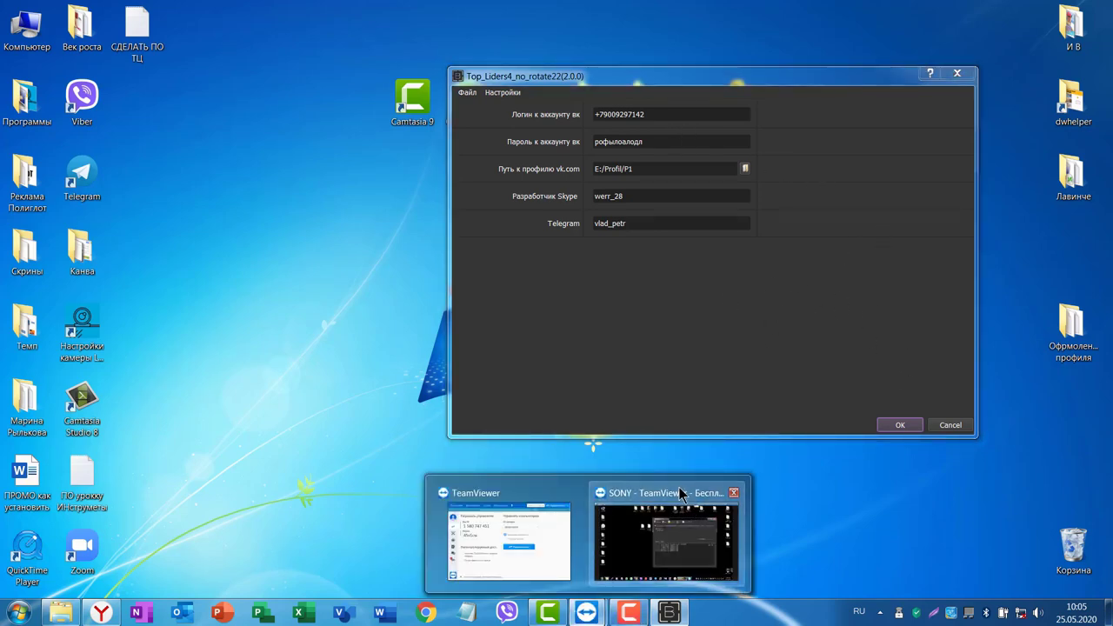
pyautogui.click(635, 567)
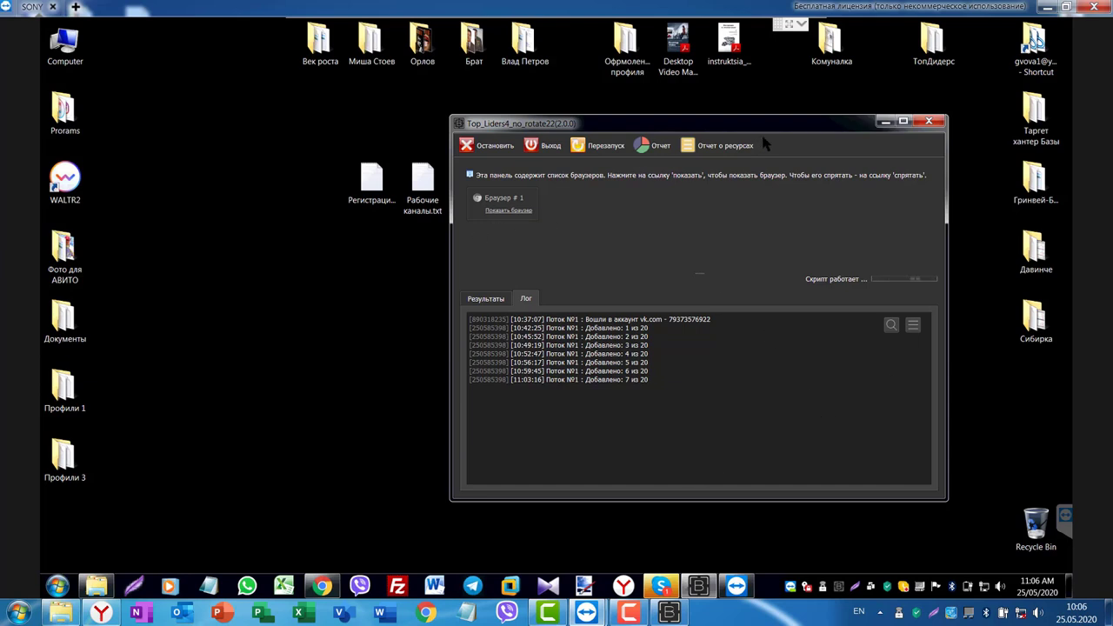
pyautogui.moveTo(878, 131); pyautogui.dragTo(889, 116)
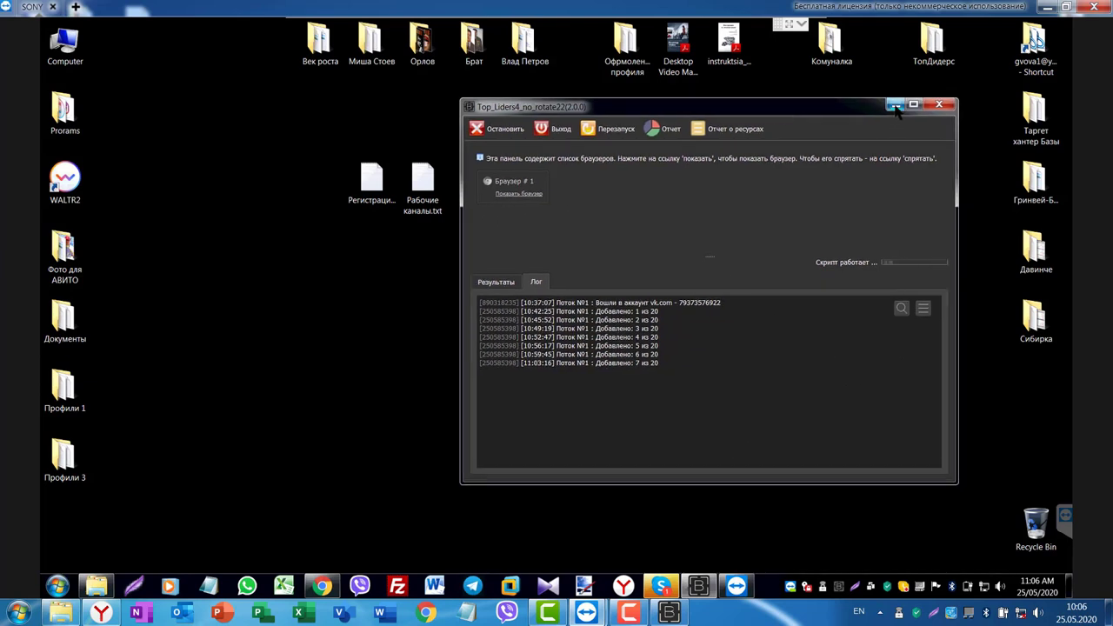
pyautogui.click(896, 106)
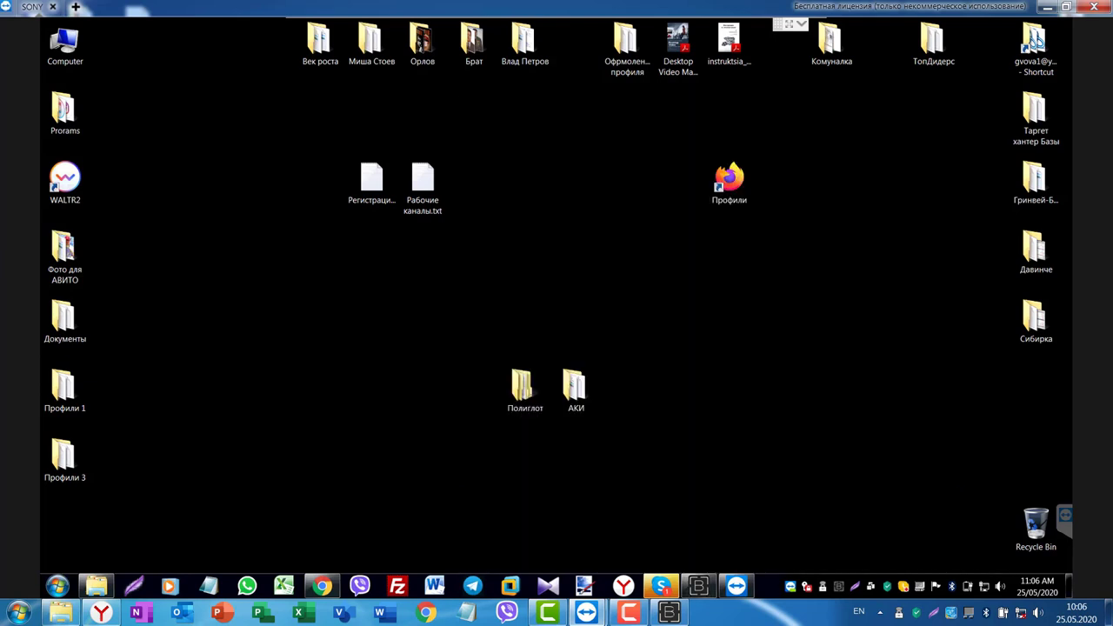
pyautogui.click(698, 586)
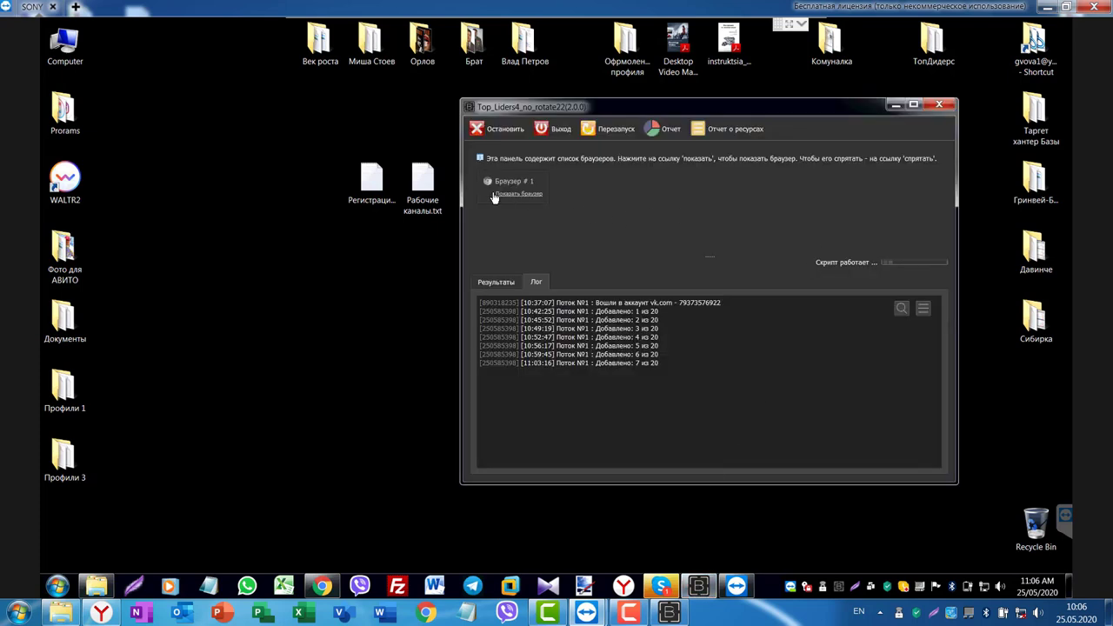
# Show the remote script's browser, then return to the local TopLiders rotation page.
pyautogui.click(510, 195)
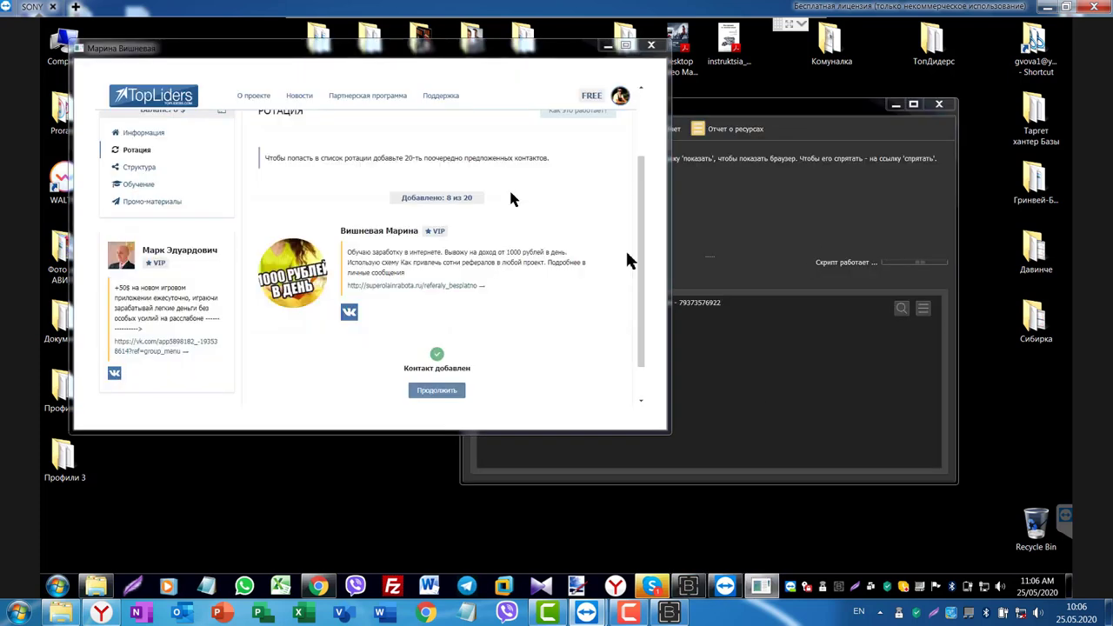
pyautogui.moveTo(479, 61); pyautogui.dragTo(534, 73)
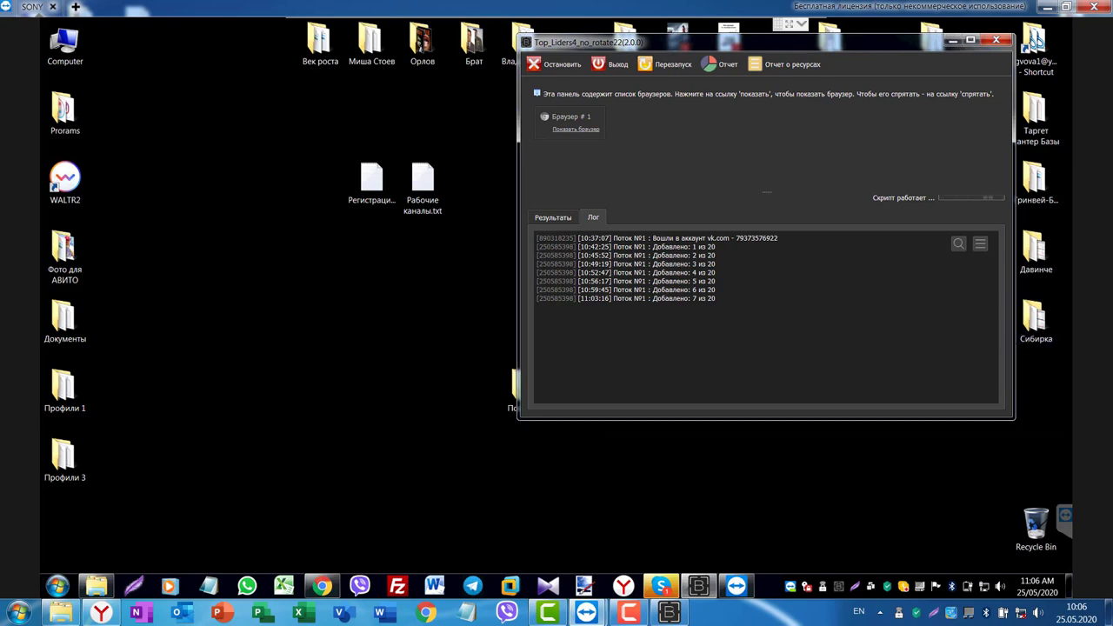
pyautogui.click(1048, 11)
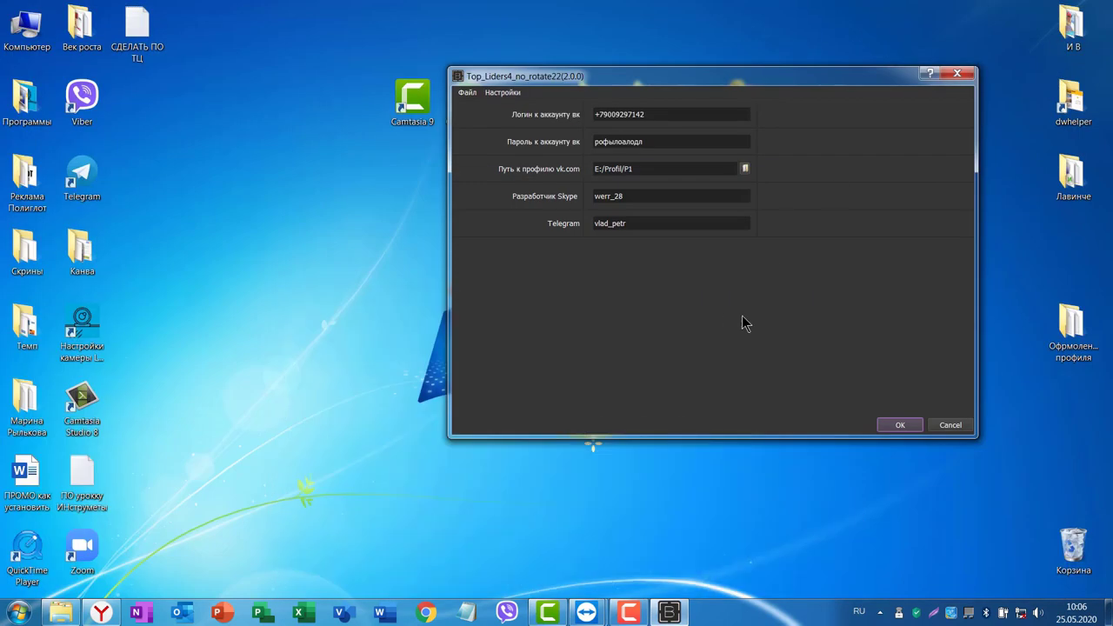
pyautogui.click(102, 612)
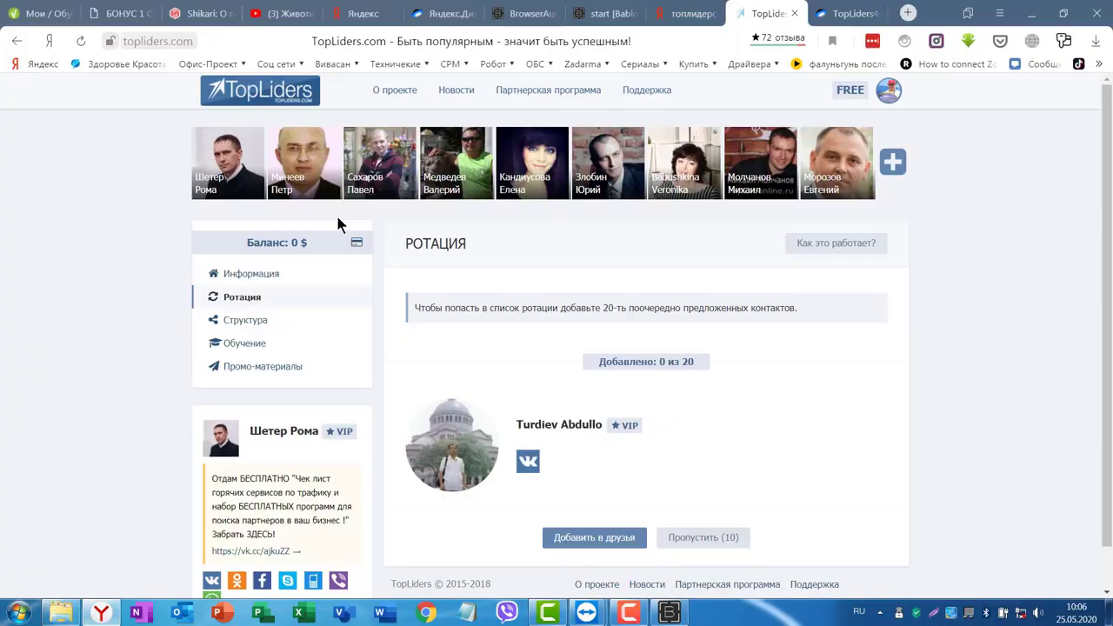